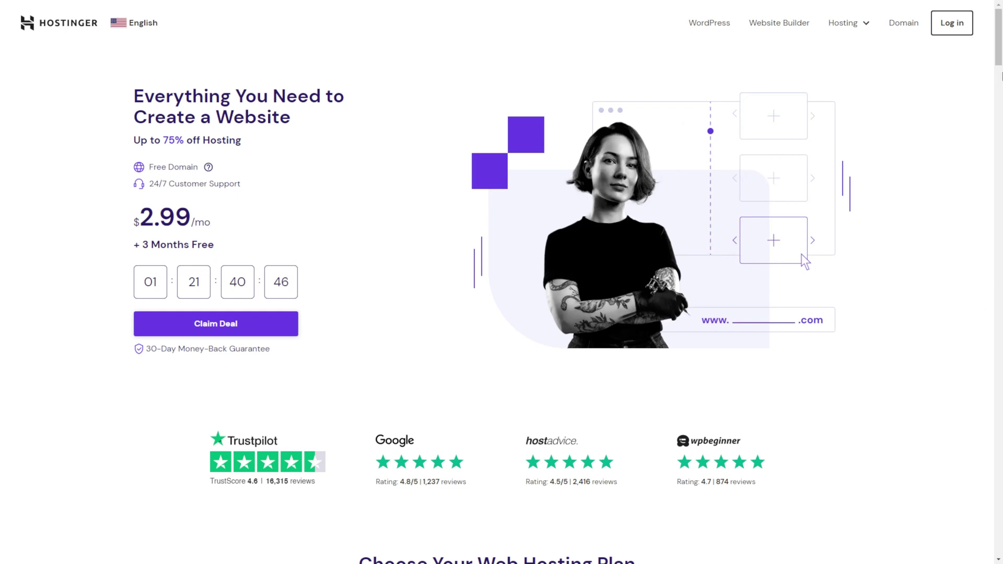
# Step: Open Hostinger's Minecraft Server Hosting page from the footer and jump to the Alex, Creeper and Enderman plans
pyautogui.moveTo(999, 57); pyautogui.dragTo(1000, 544)
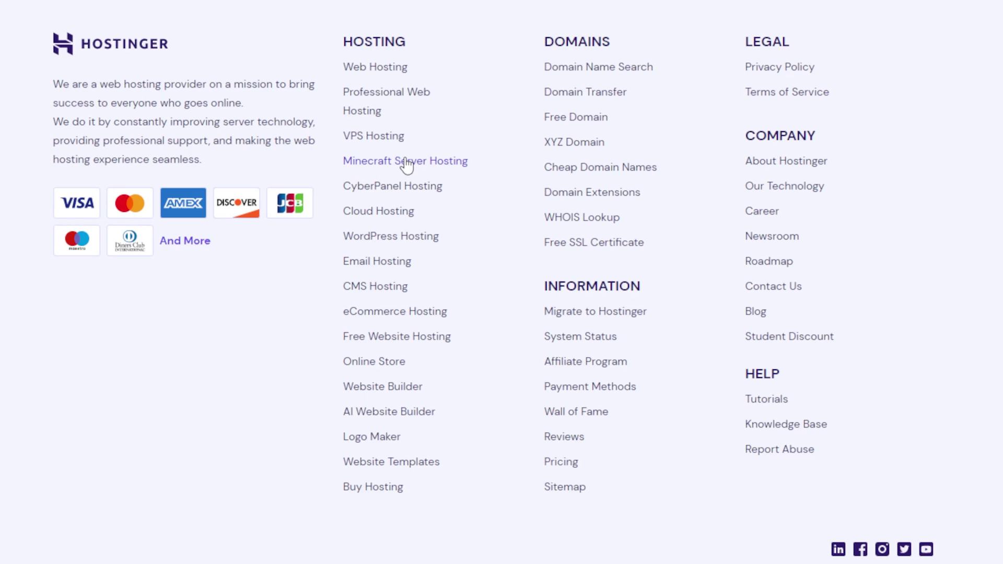
pyautogui.click(406, 162)
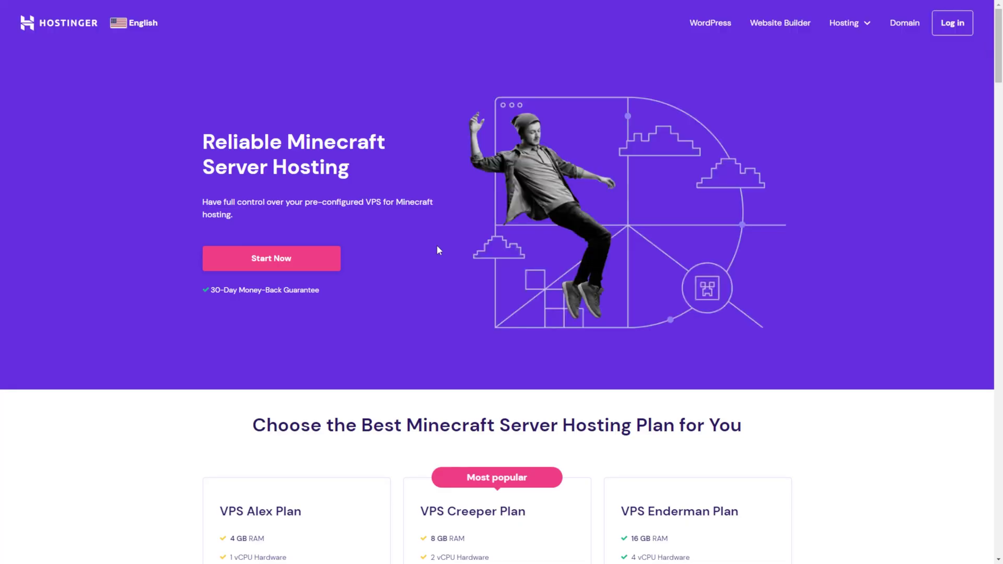
pyautogui.click(325, 263)
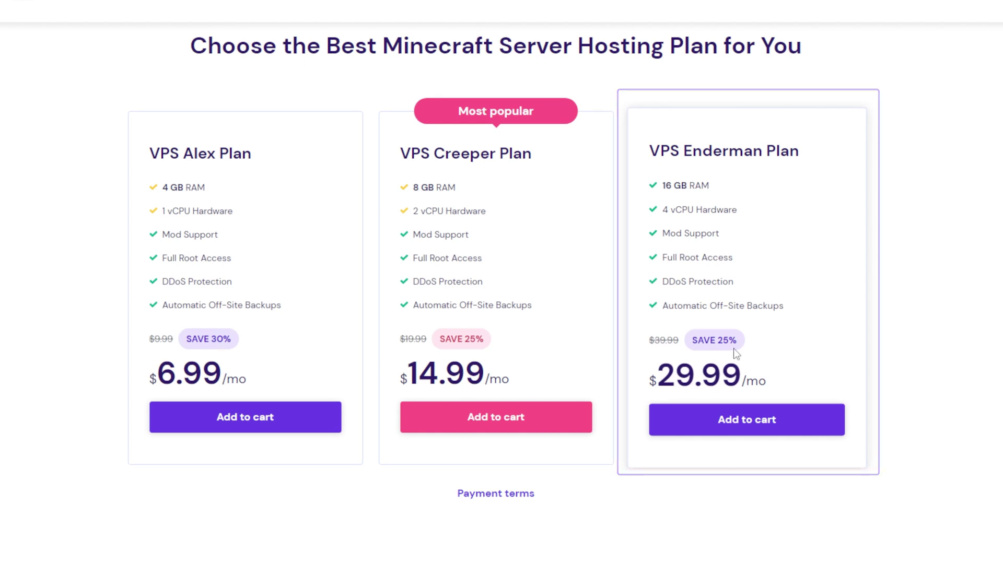
# Step: Buy the VPS Creeper plan and set up myamazing.server in Lithuania with a panel password
pyautogui.click(509, 423)
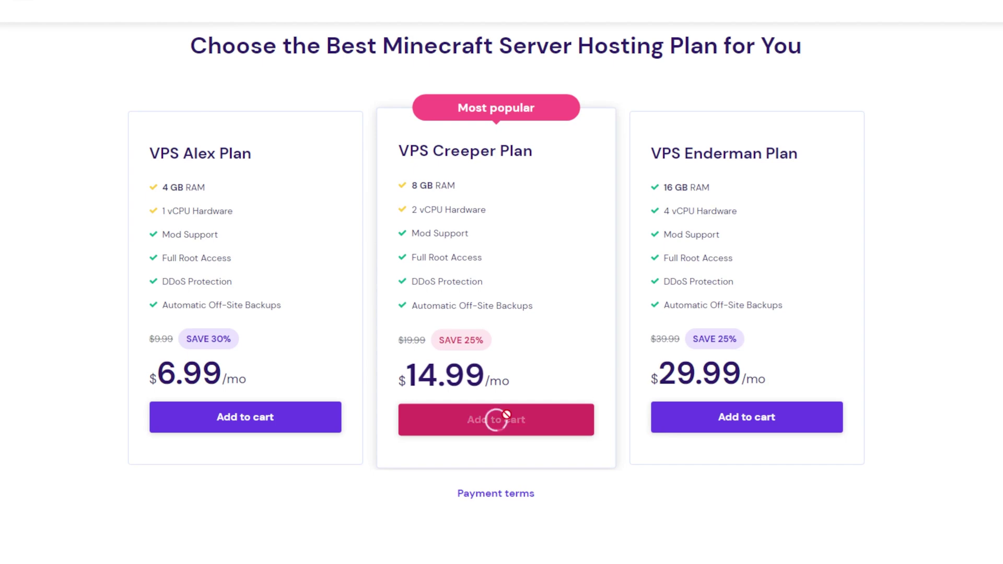
pyautogui.scroll(-10, 298, 135)
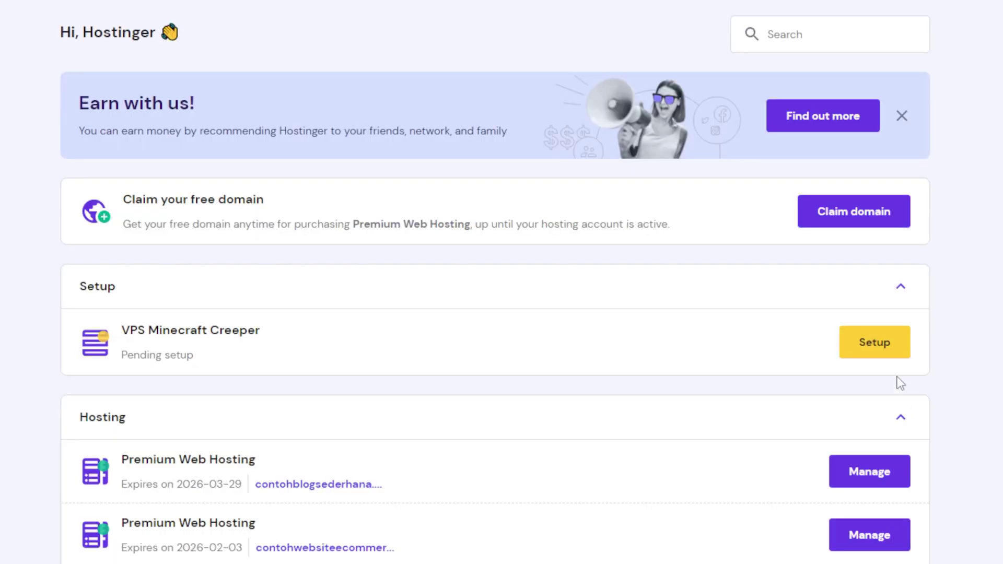
pyautogui.click(882, 349)
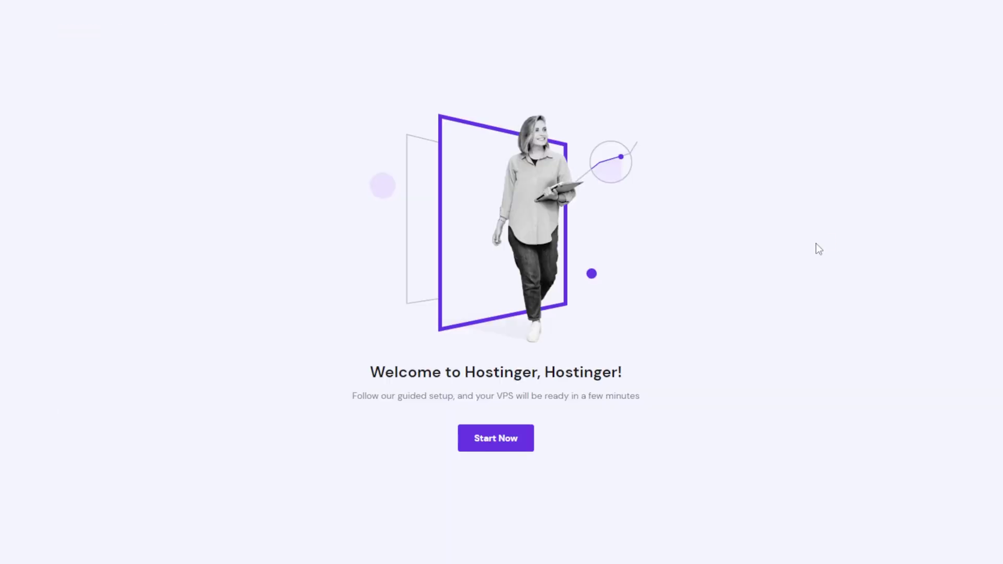
pyautogui.click(508, 441)
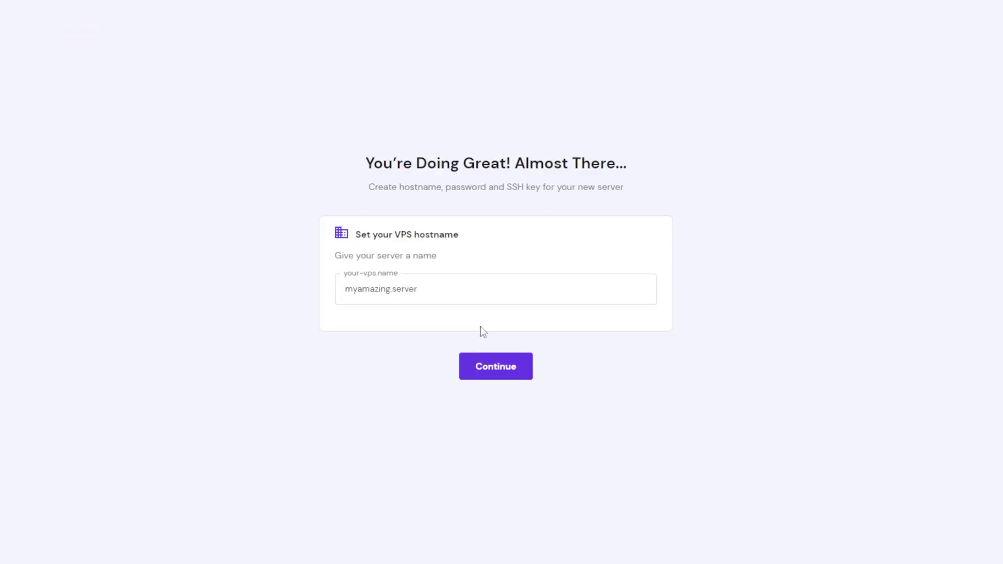
pyautogui.click(497, 366)
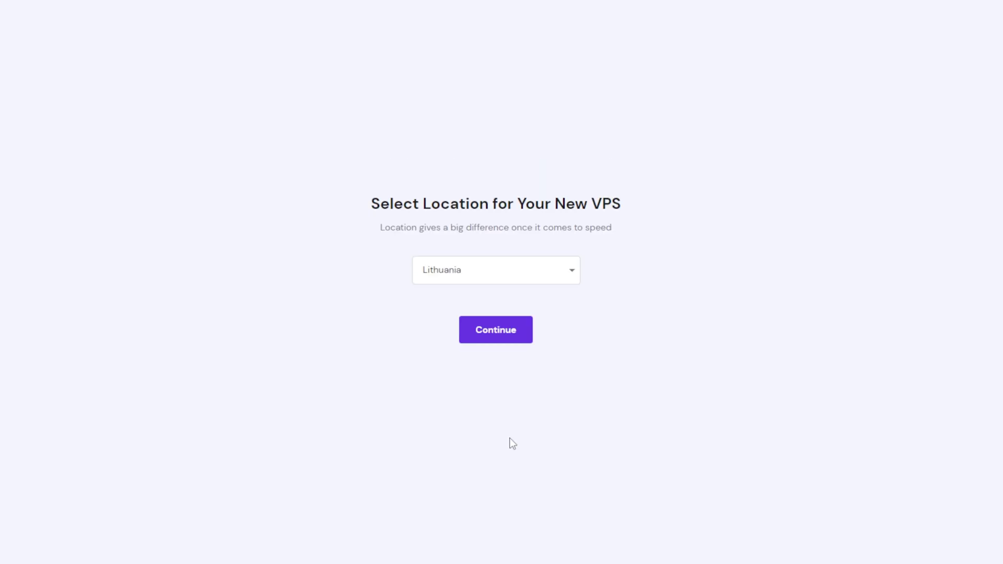
pyautogui.click(502, 337)
pyautogui.click(500, 336)
pyautogui.write('••••••••••••••••••••••••')
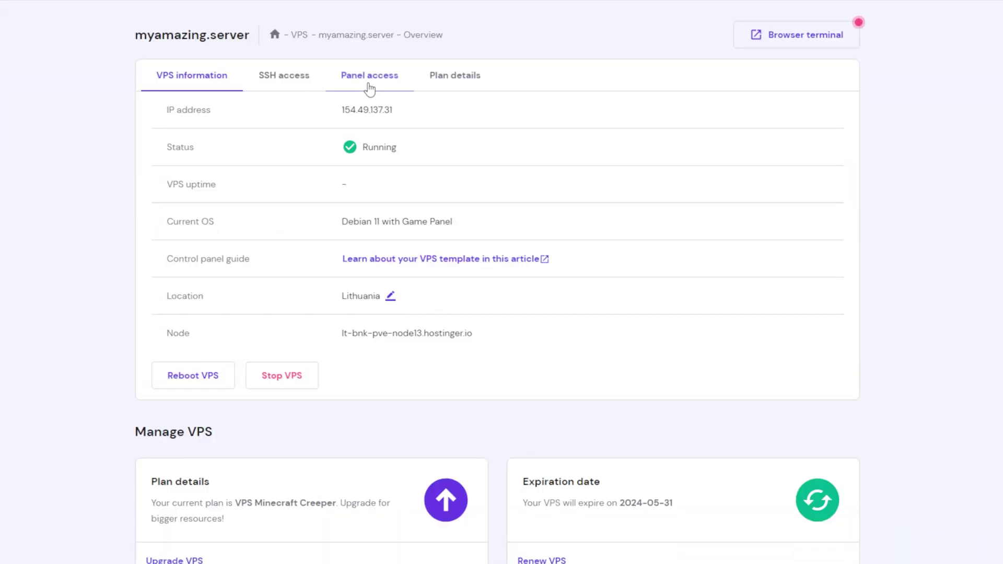
# Step: View the Game Panel login URL and username under Panel access, then open the operating system page
pyautogui.click(369, 84)
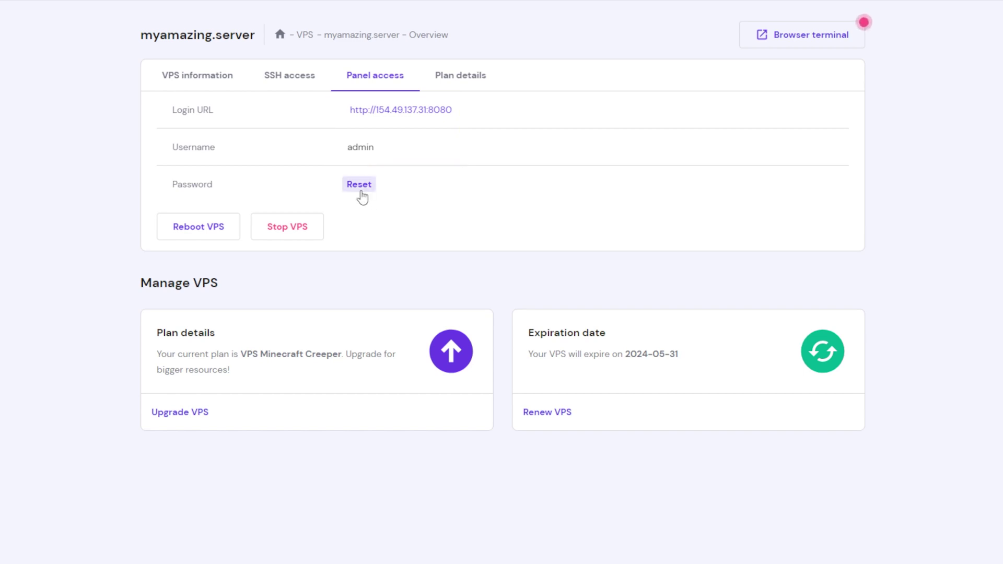
pyautogui.click(208, 90)
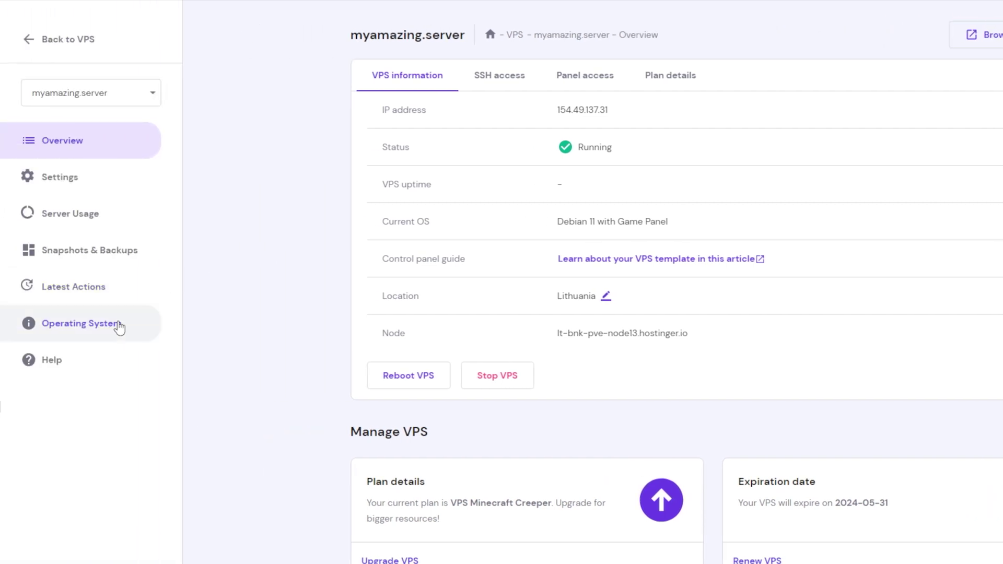
pyautogui.click(119, 324)
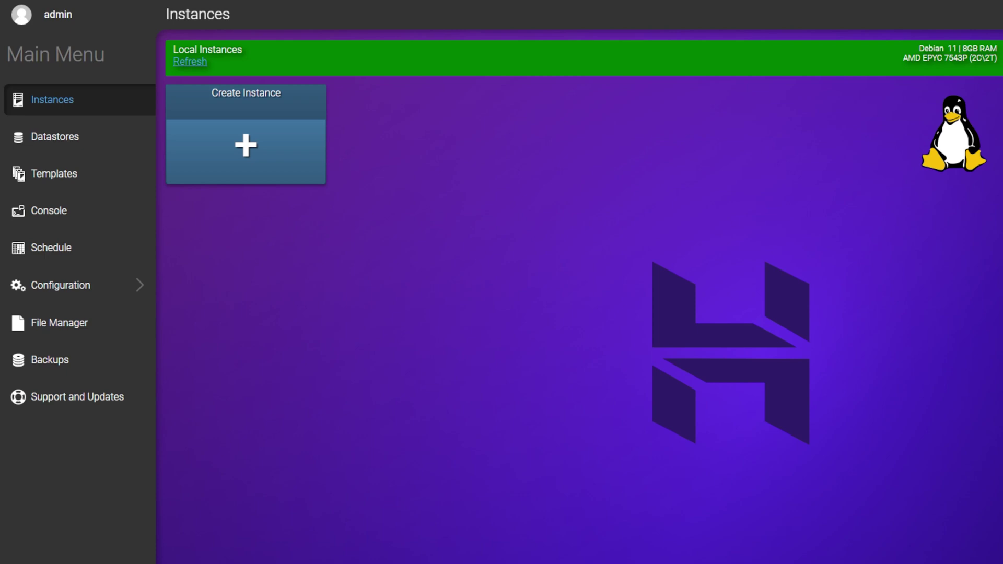
# Step: Start a new instance and, after trying Java and Bedrock Editions, select Minecraft BungeeCord Proxy
pyautogui.click(259, 151)
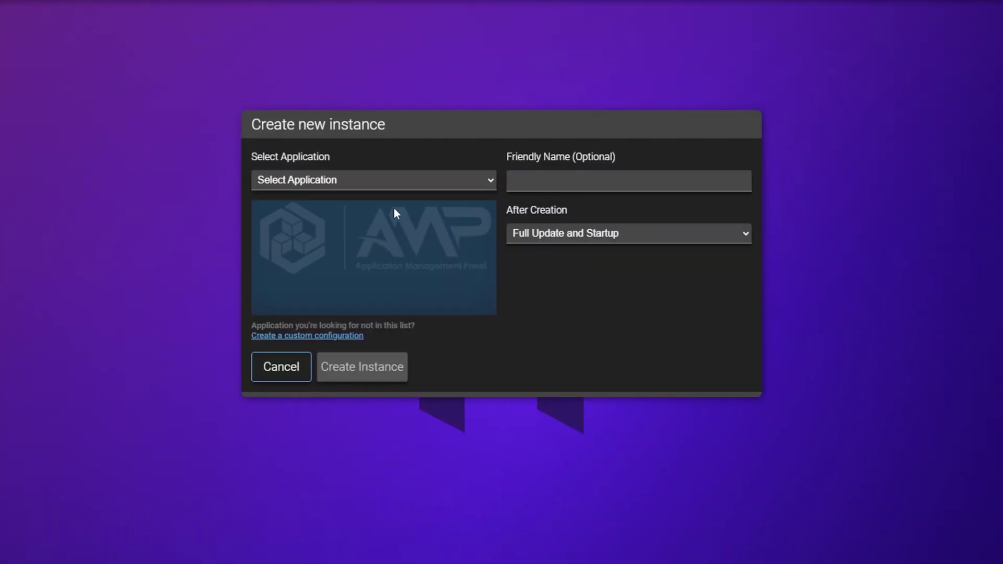
pyautogui.click(406, 184)
pyautogui.scroll(-10, 405, 222)
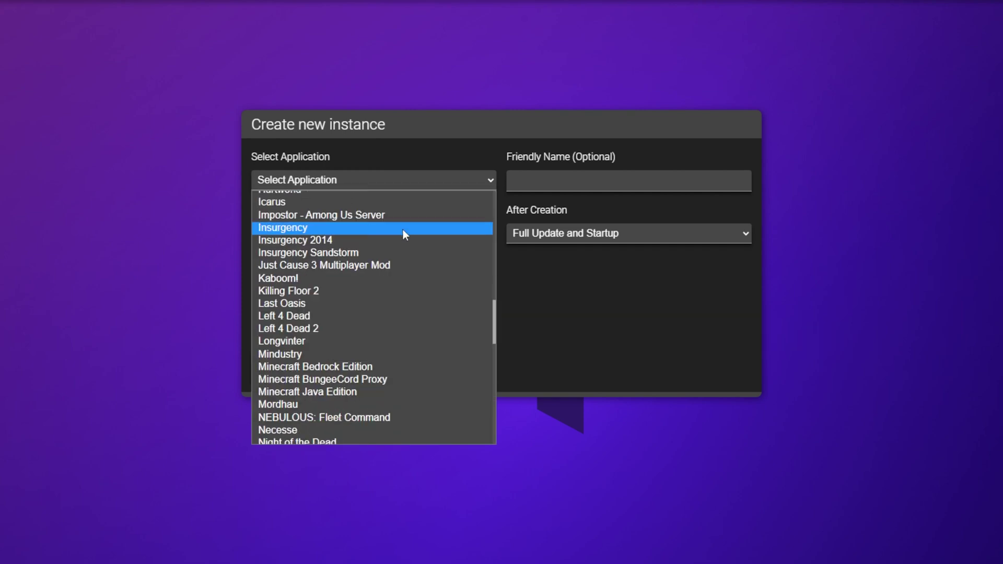
pyautogui.scroll(-3, 403, 230)
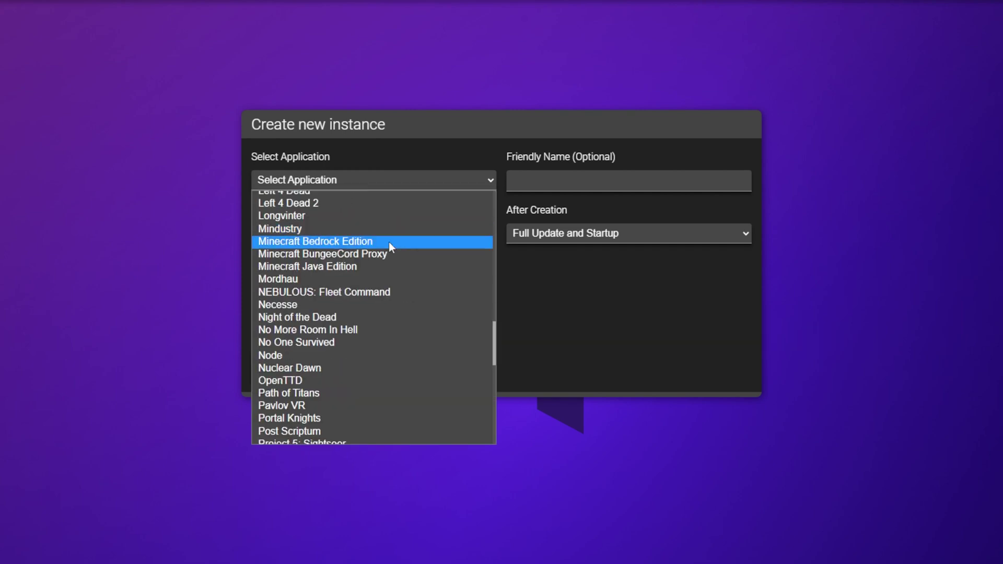
pyautogui.click(364, 267)
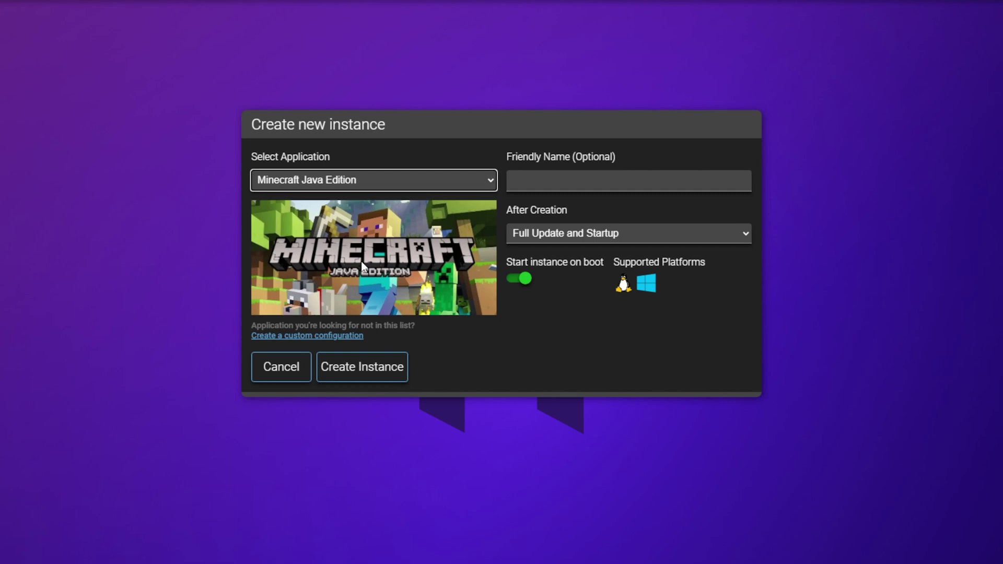
pyautogui.click(406, 186)
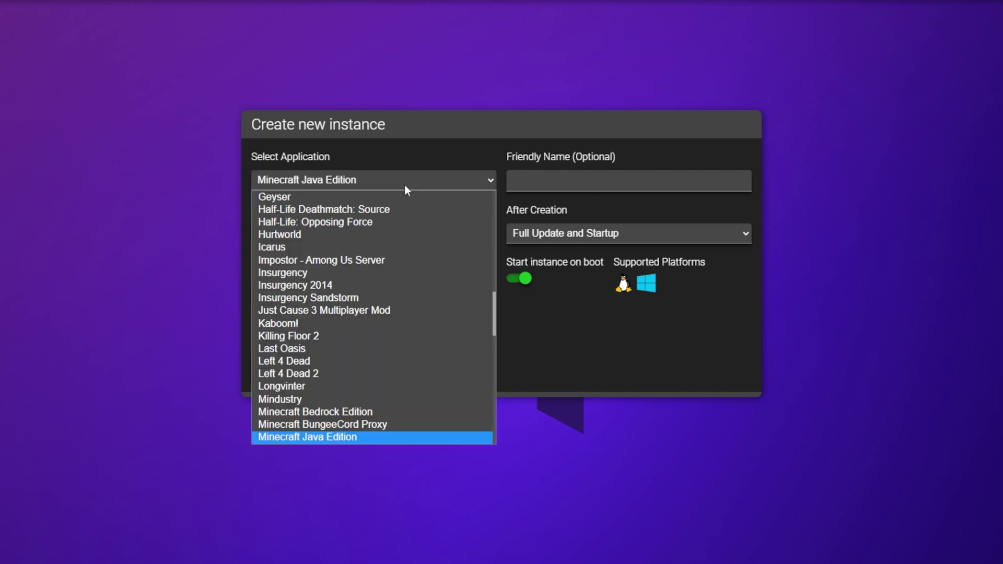
pyautogui.click(351, 412)
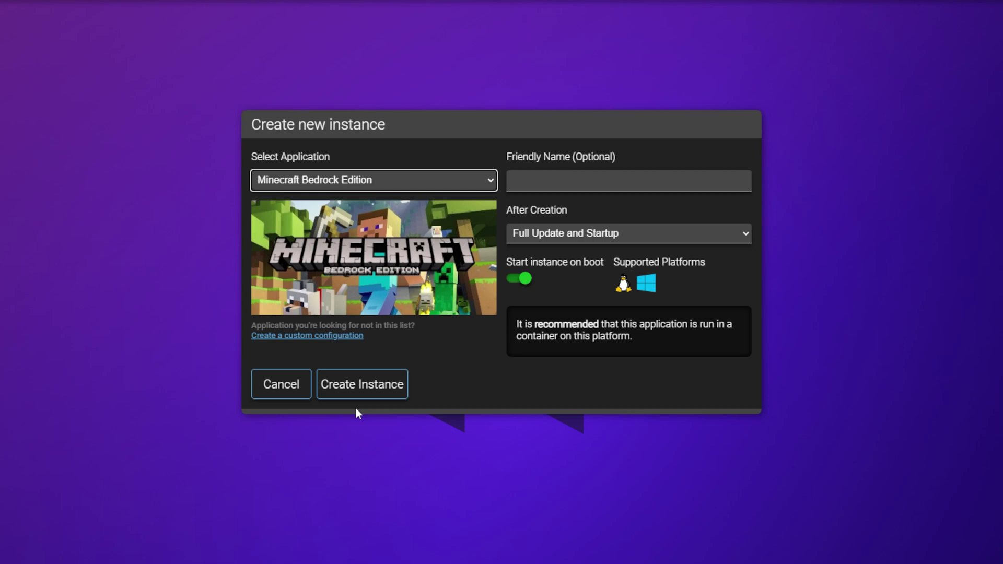
pyautogui.click(419, 183)
pyautogui.scroll(-2, 416, 230)
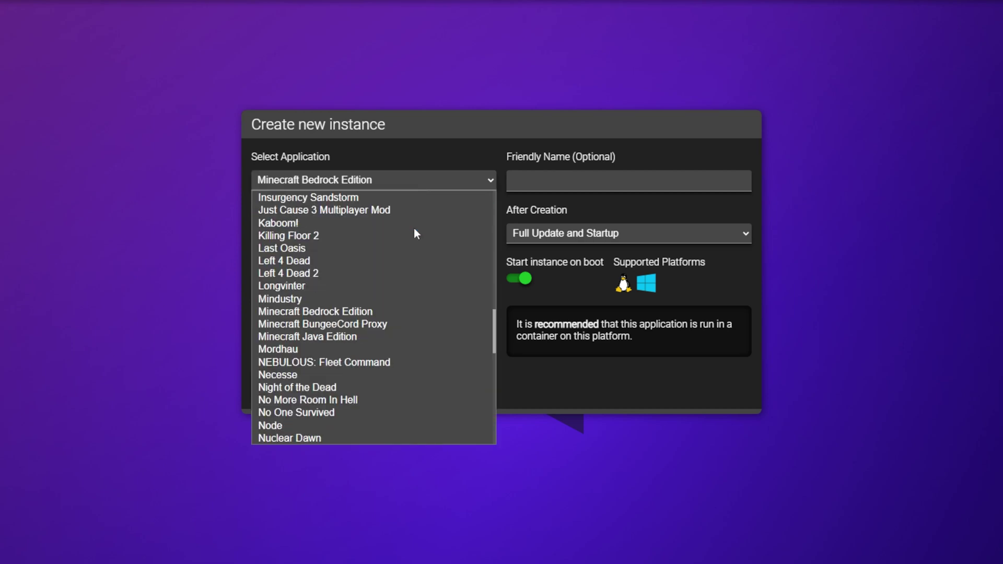
pyautogui.click(417, 324)
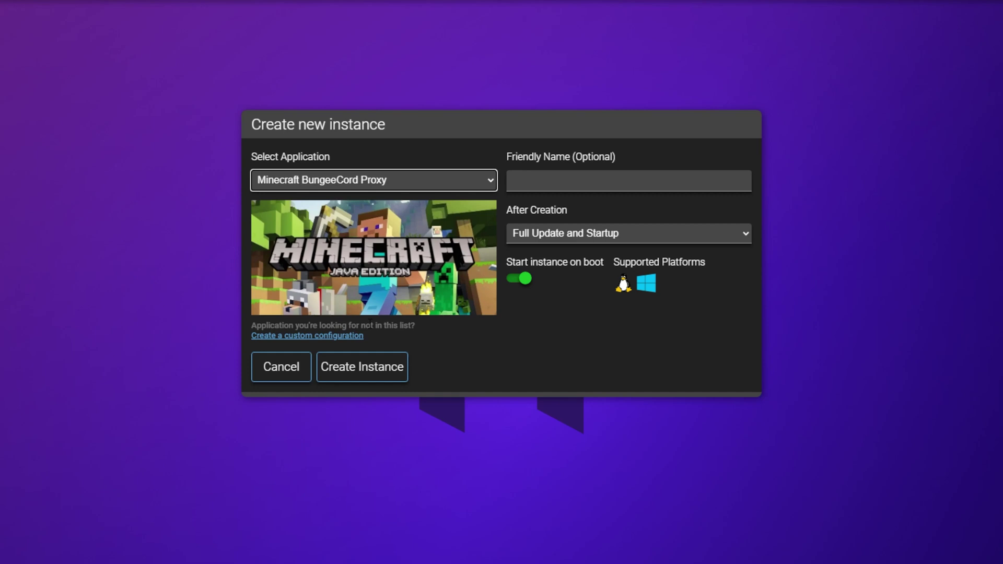
# Step: Create and start the Minecraft01 instance, accept the EULA, and select its endpoint 154.49.137.31:25565
pyautogui.click(365, 367)
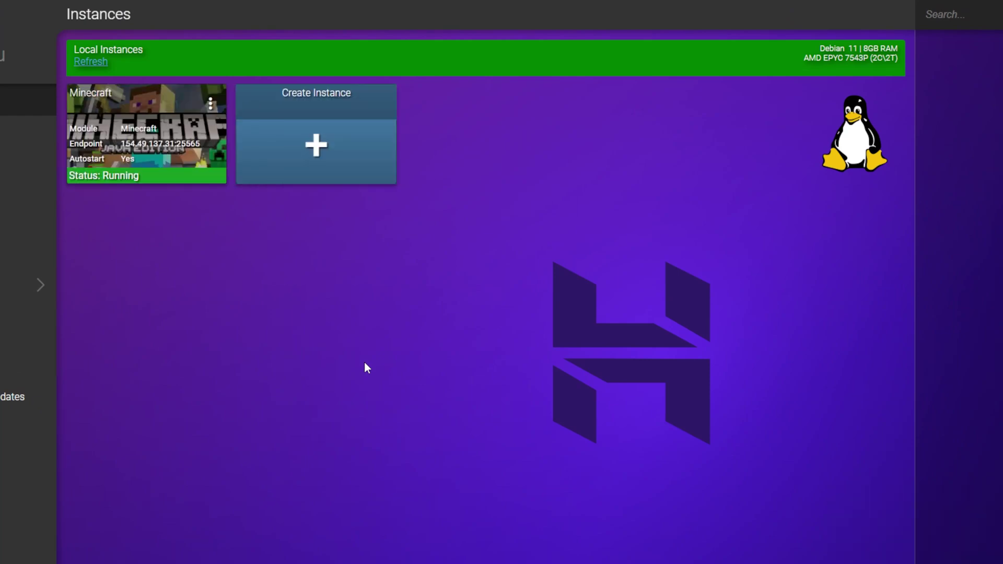
pyautogui.click(151, 136)
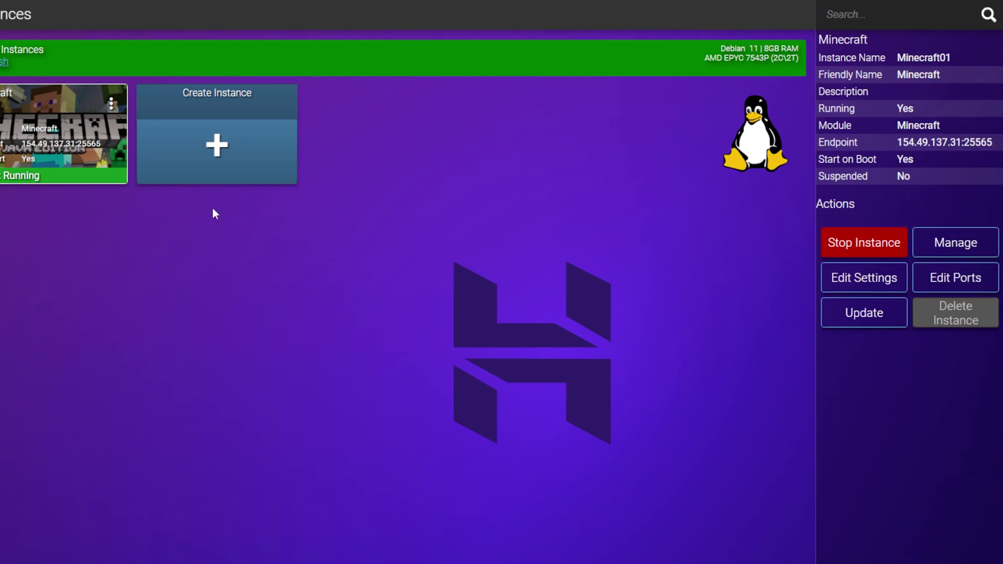
pyautogui.click(934, 253)
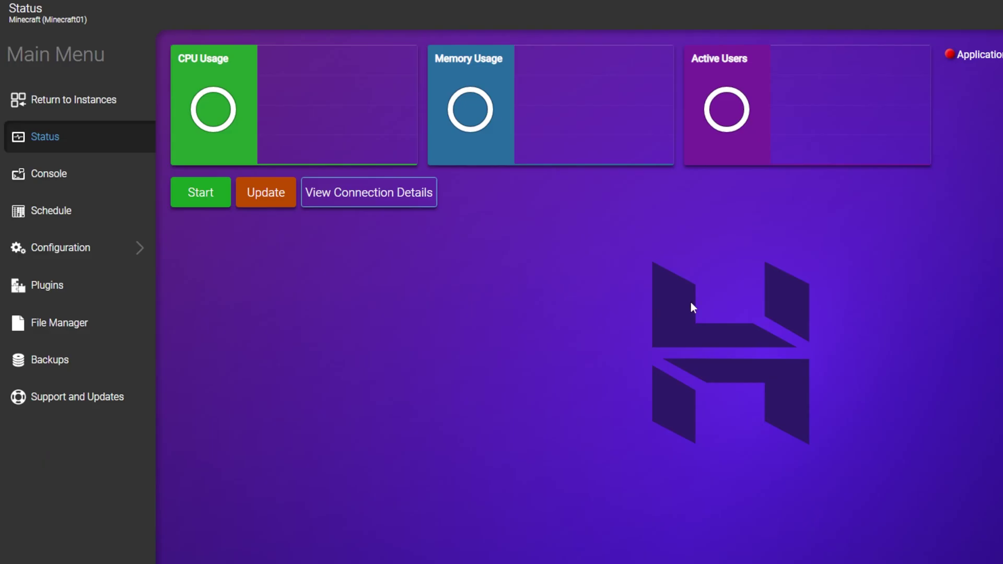
pyautogui.click(215, 199)
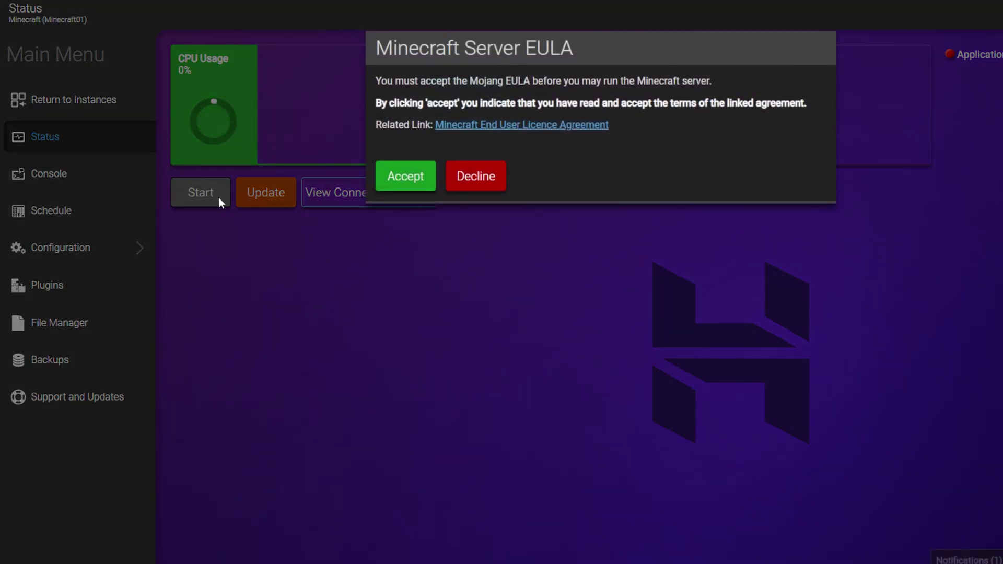
pyautogui.click(416, 180)
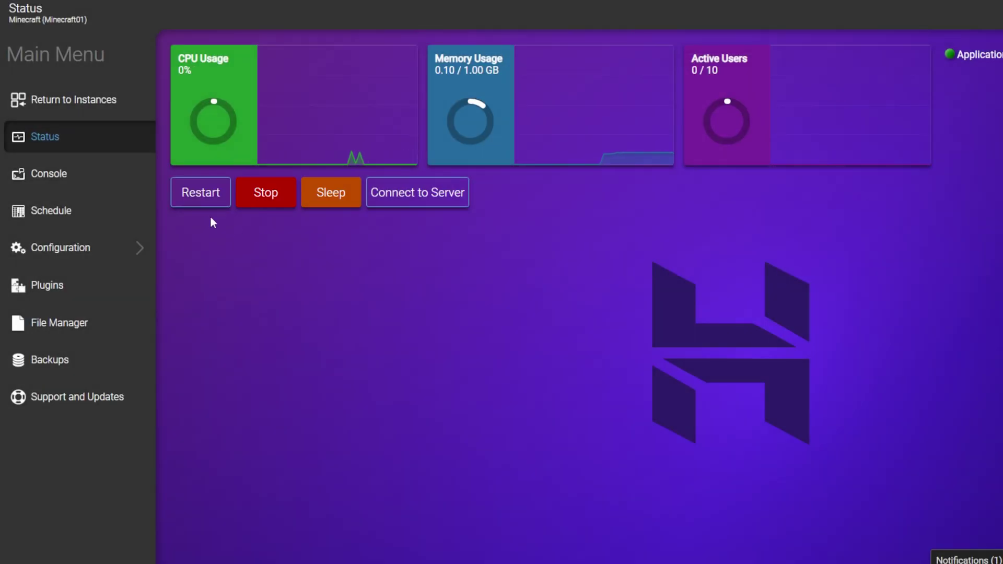
pyautogui.click(40, 105)
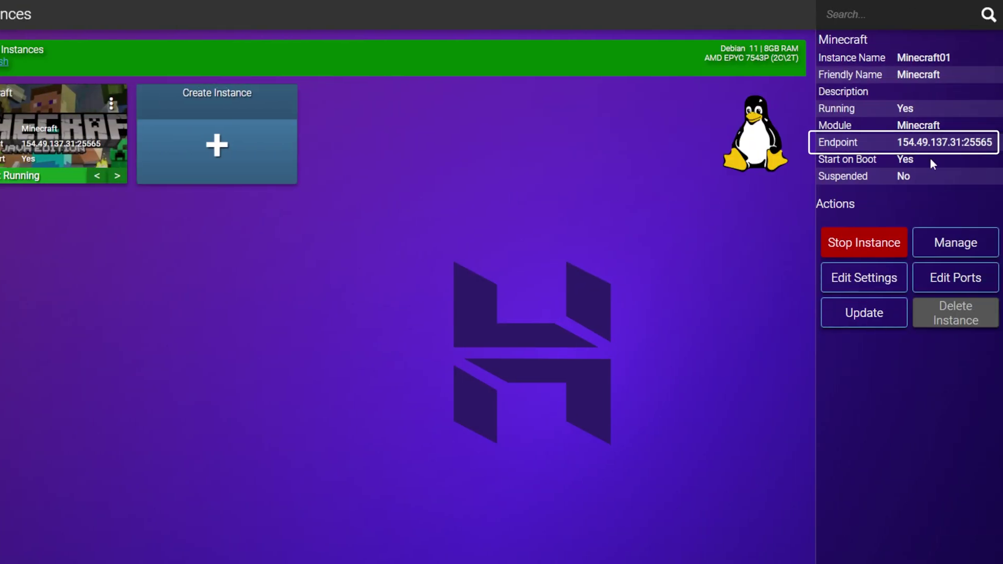
pyautogui.moveTo(899, 142); pyautogui.dragTo(998, 145)
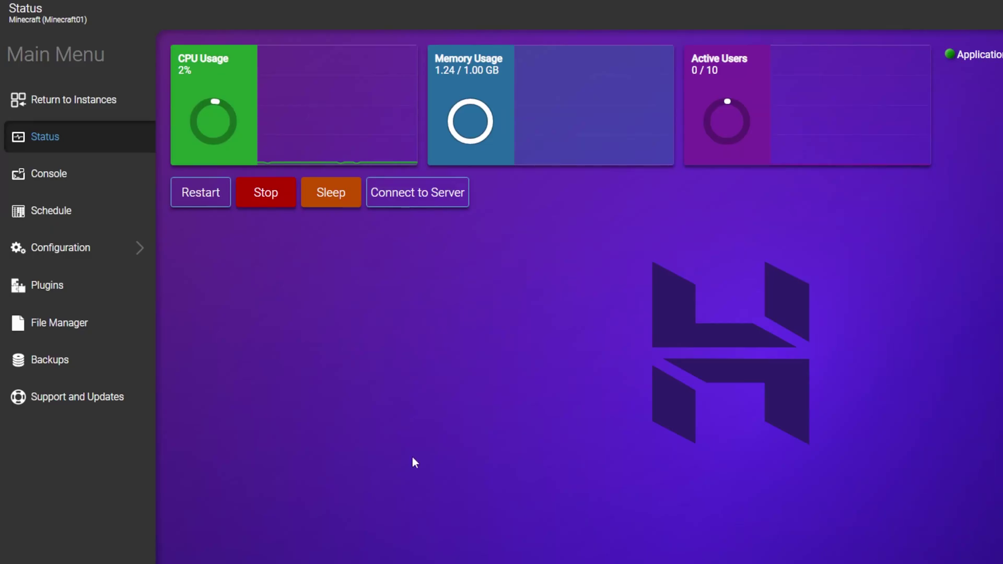
# Step: Browse the User Management, Roles and Active Sessions configuration pages
pyautogui.click(126, 262)
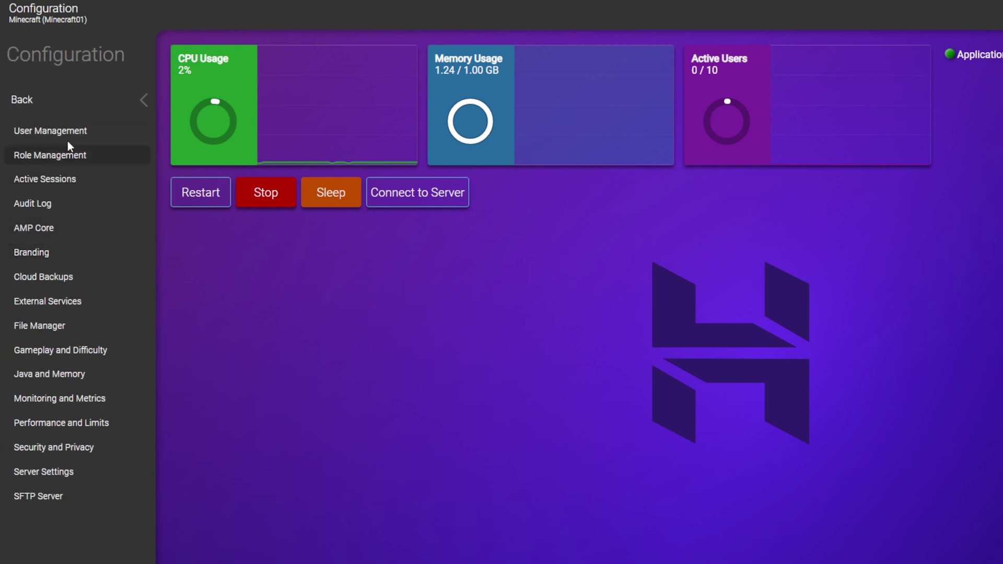
pyautogui.click(66, 137)
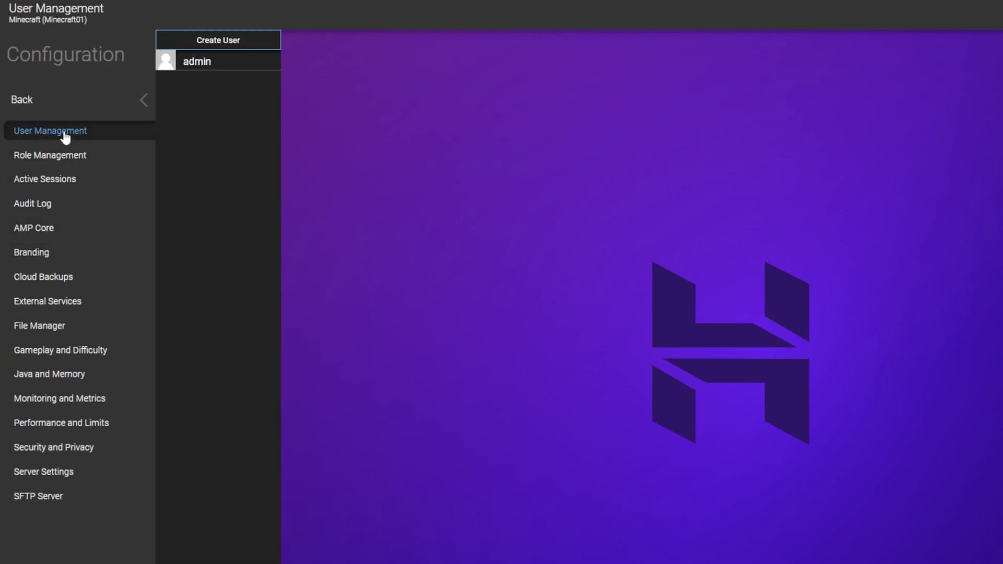
pyautogui.click(62, 161)
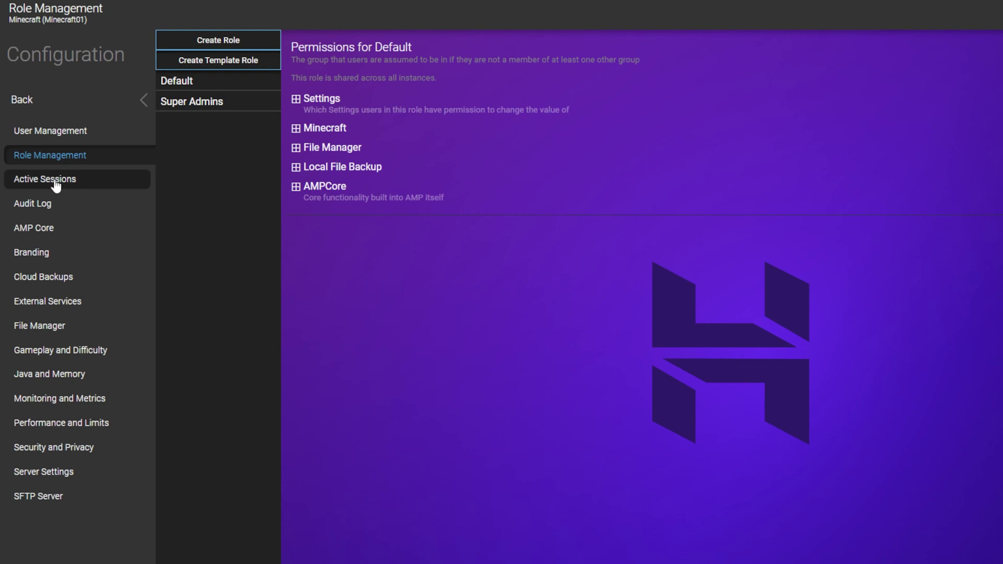
pyautogui.click(57, 183)
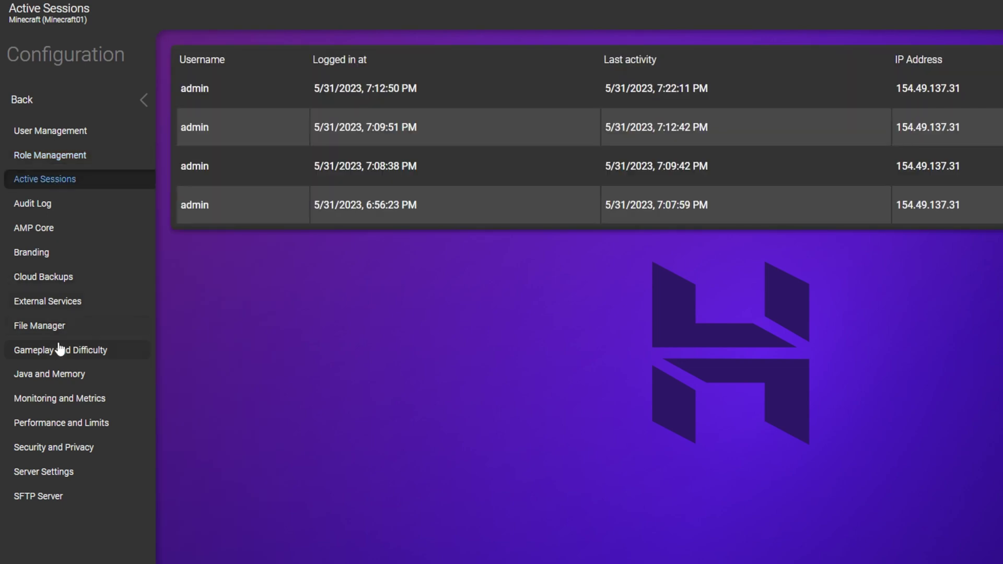
# Step: In Gameplay and Difficulty, keep Survival as the game mode and turn Hardcore Mode on
pyautogui.click(60, 352)
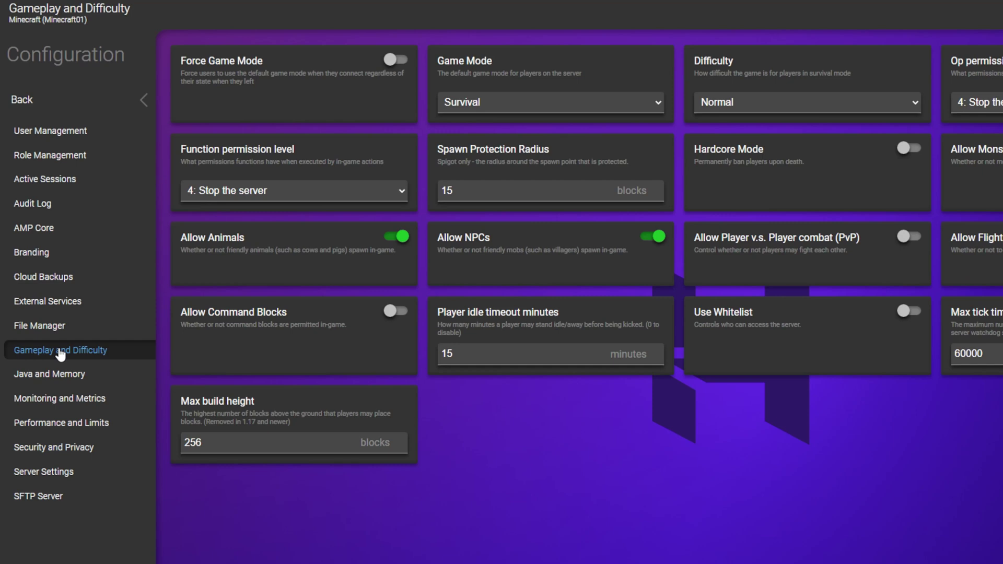
pyautogui.click(593, 104)
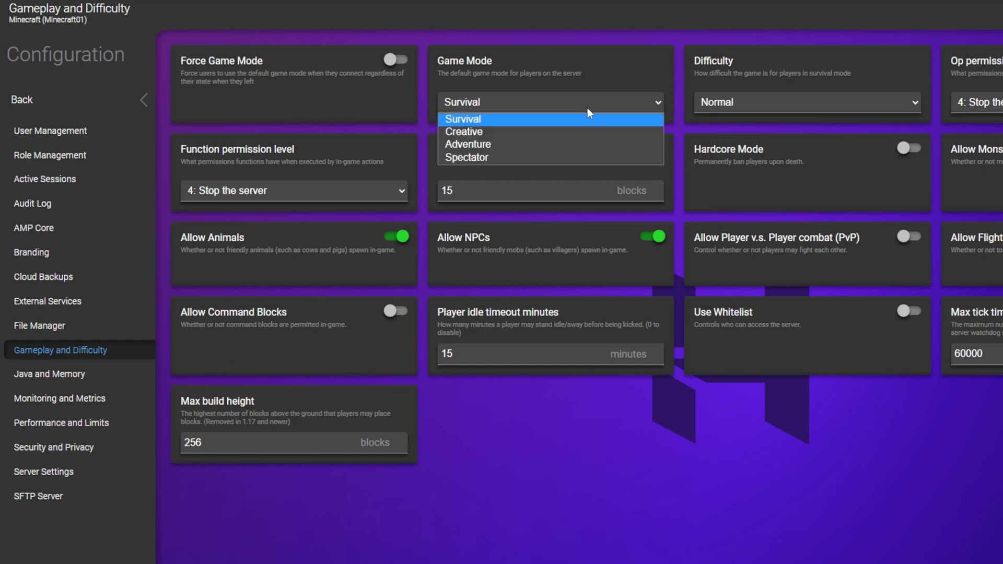
pyautogui.click(567, 120)
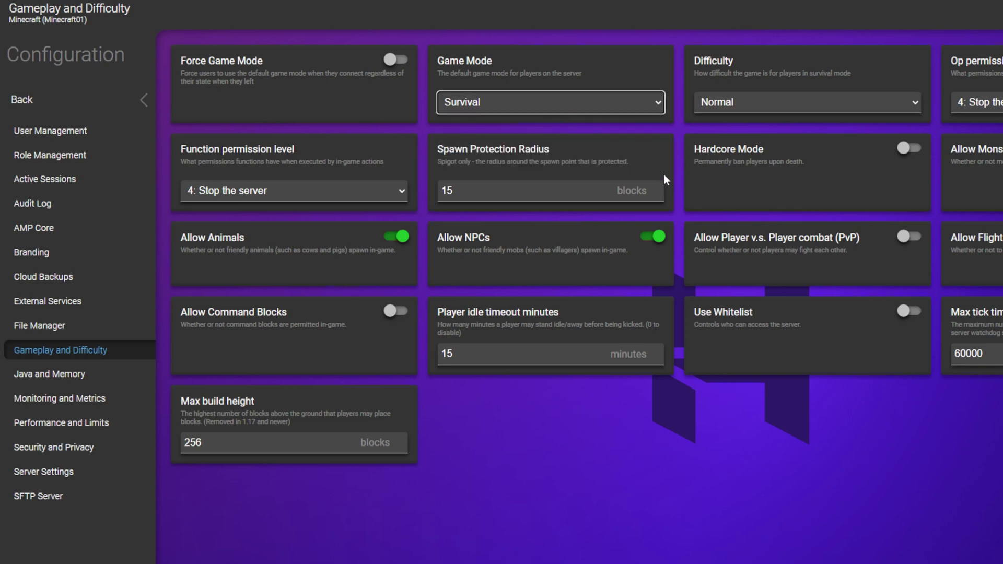
pyautogui.click(910, 151)
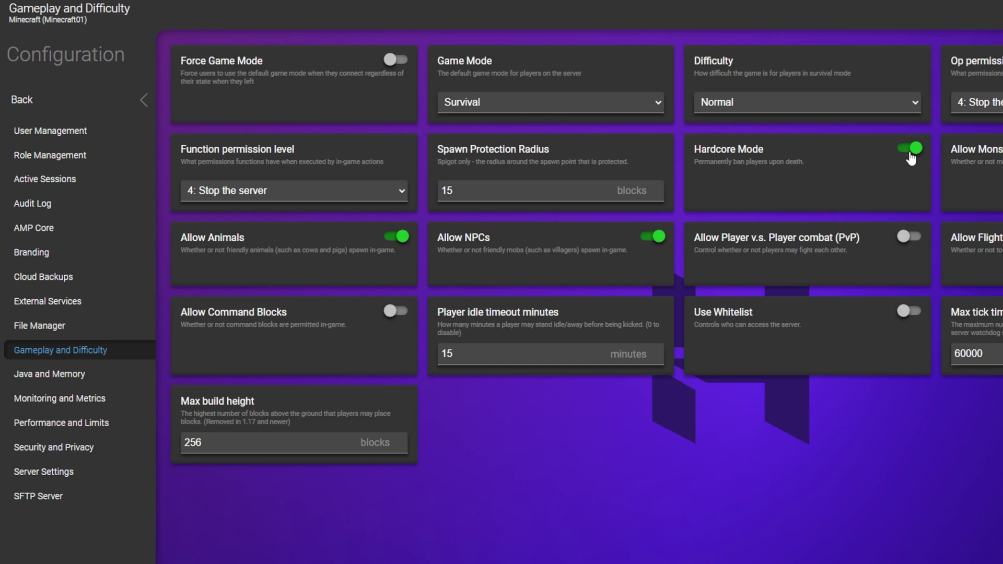
# Step: In the File Manager, change server.properties to enable-status=false and save with Ctrl+S
pyautogui.click(31, 102)
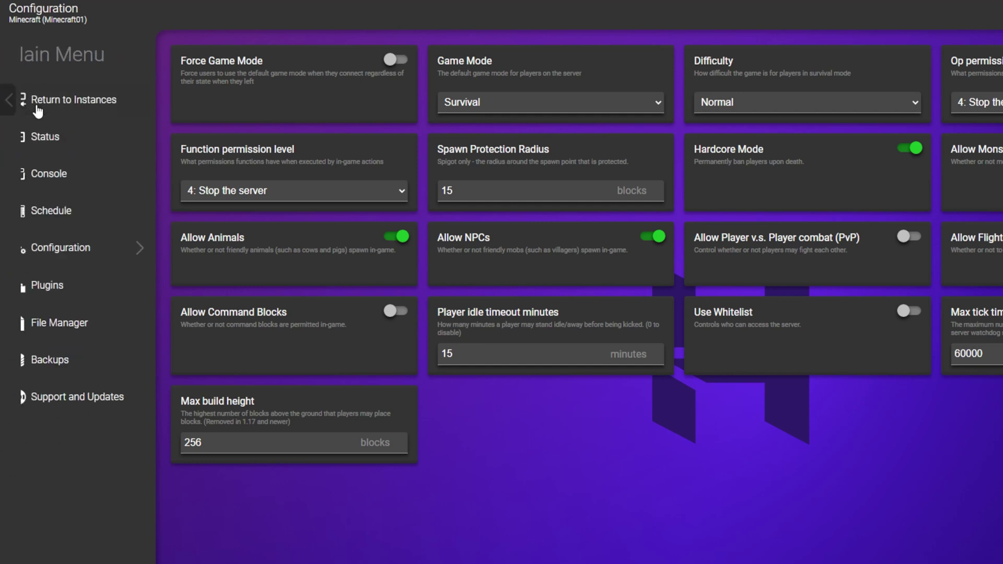
pyautogui.click(52, 324)
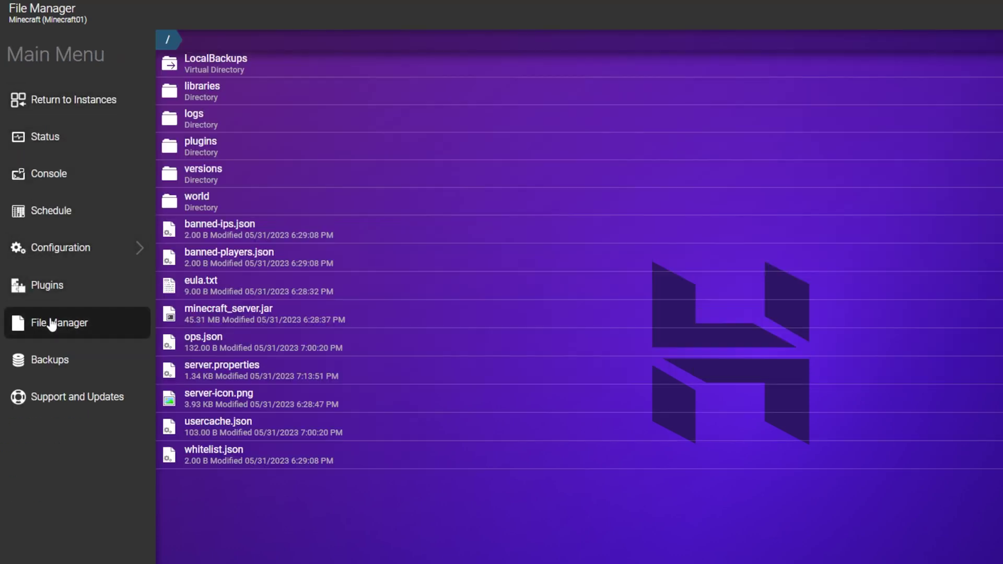
pyautogui.click(283, 372)
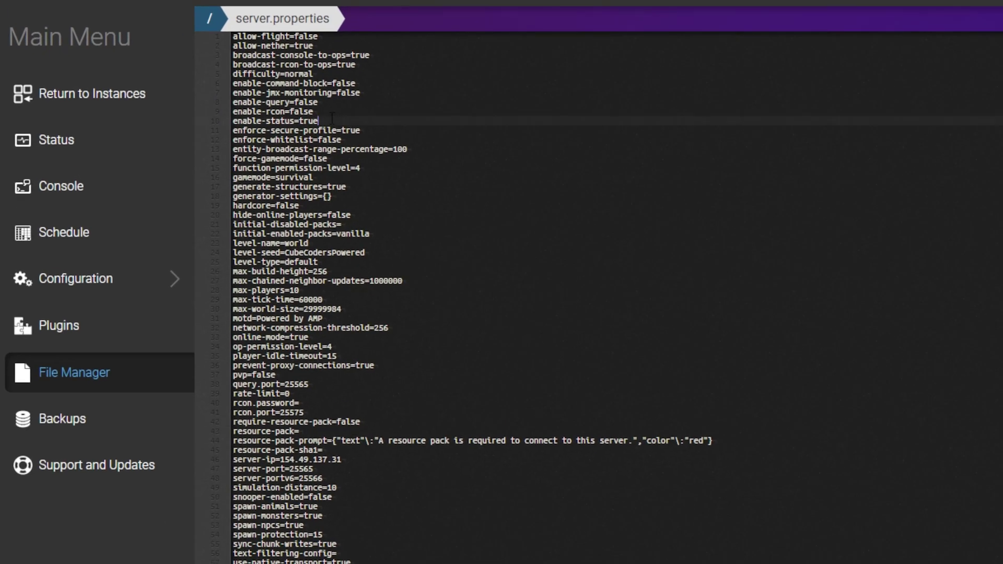
pyautogui.press('BackSpace')
pyautogui.press('BackSpace')
pyautogui.press('BackSpace')
pyautogui.press('BackSpace')
pyautogui.write('fals')
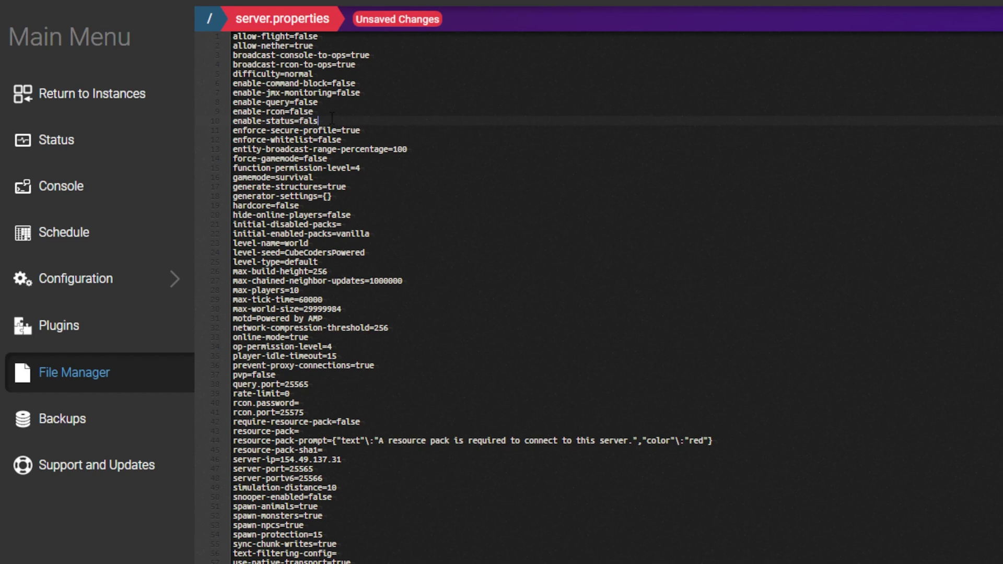
pyautogui.write('e')
pyautogui.hotkey('ctrl', 's')
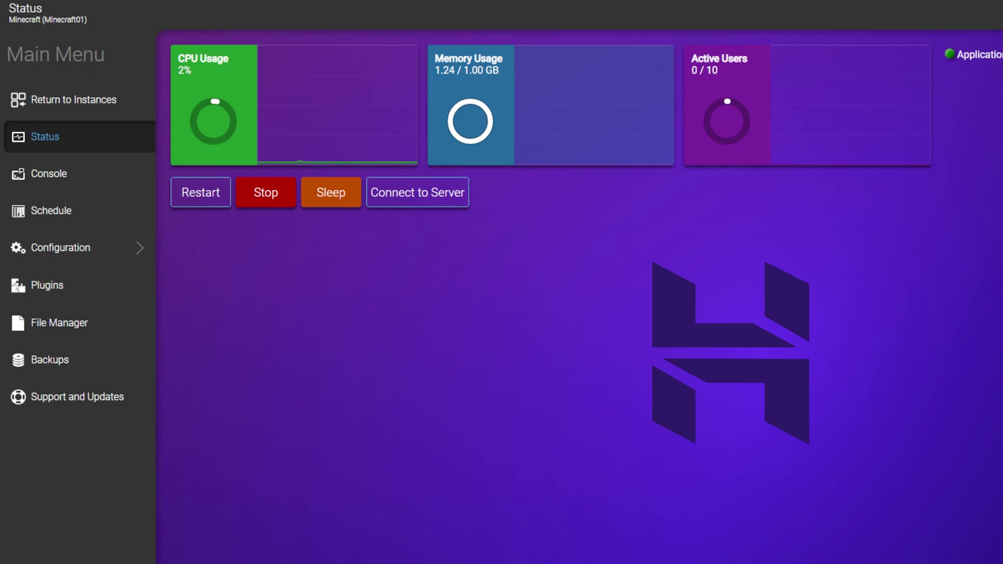
# Step: In Java and Memory settings, change the memory limit from 1024 to 1536 MB
pyautogui.click(129, 262)
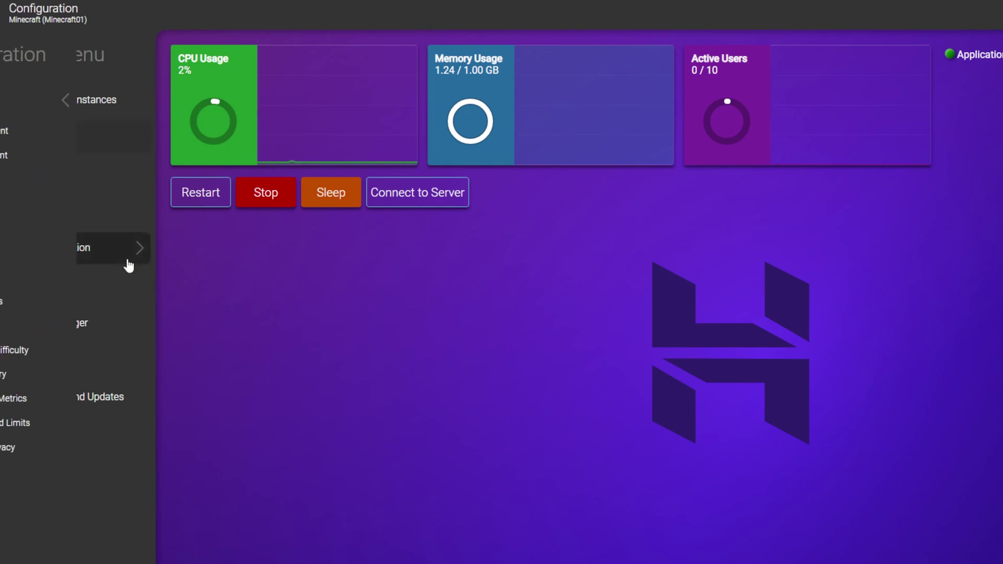
pyautogui.click(99, 376)
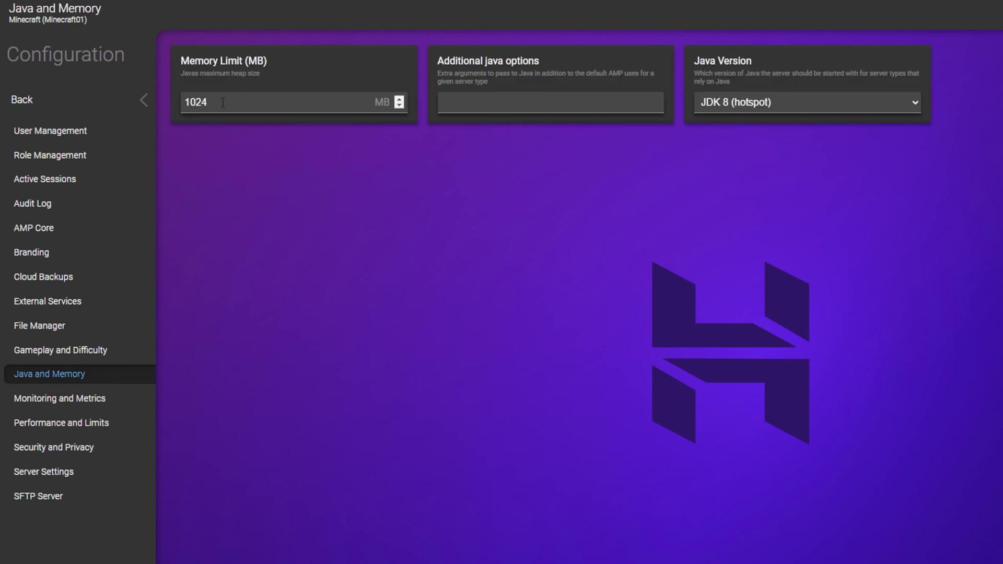
pyautogui.moveTo(209, 102); pyautogui.dragTo(184, 102)
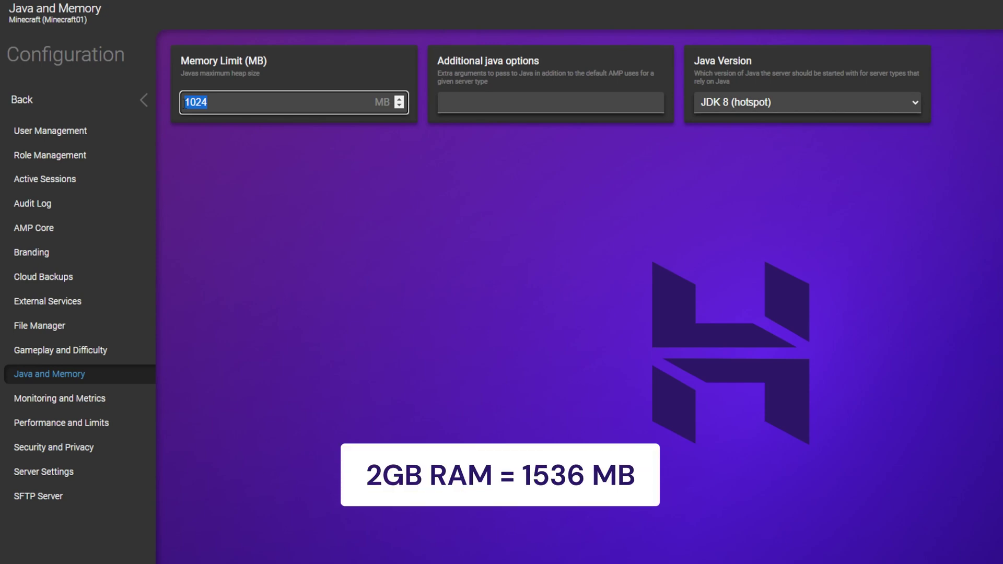
pyautogui.write('1536')
pyautogui.click(254, 151)
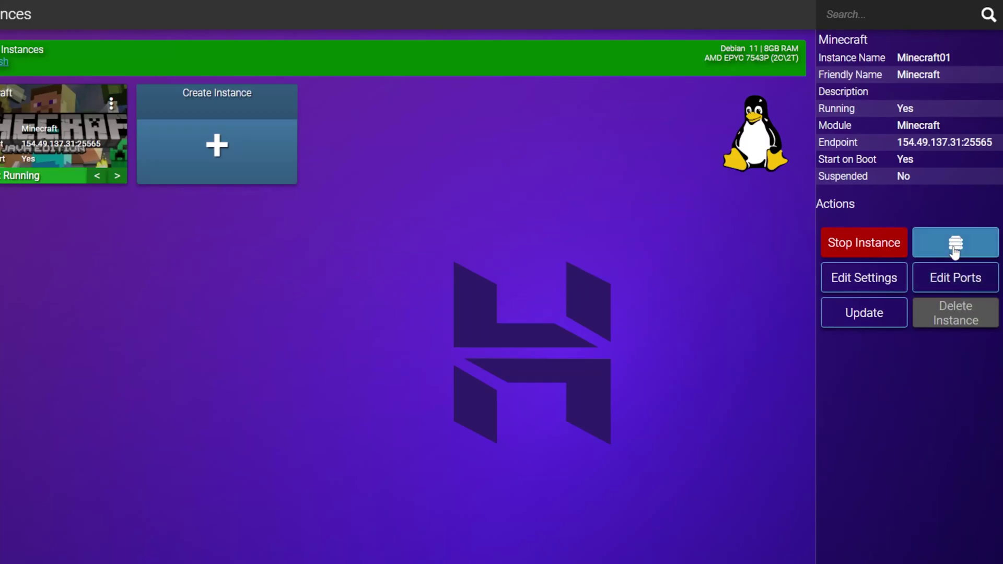
# Step: Open the Minecraft01 console and run /op for the player, which reports the player doesn't exist
pyautogui.click(956, 242)
pyautogui.click(73, 177)
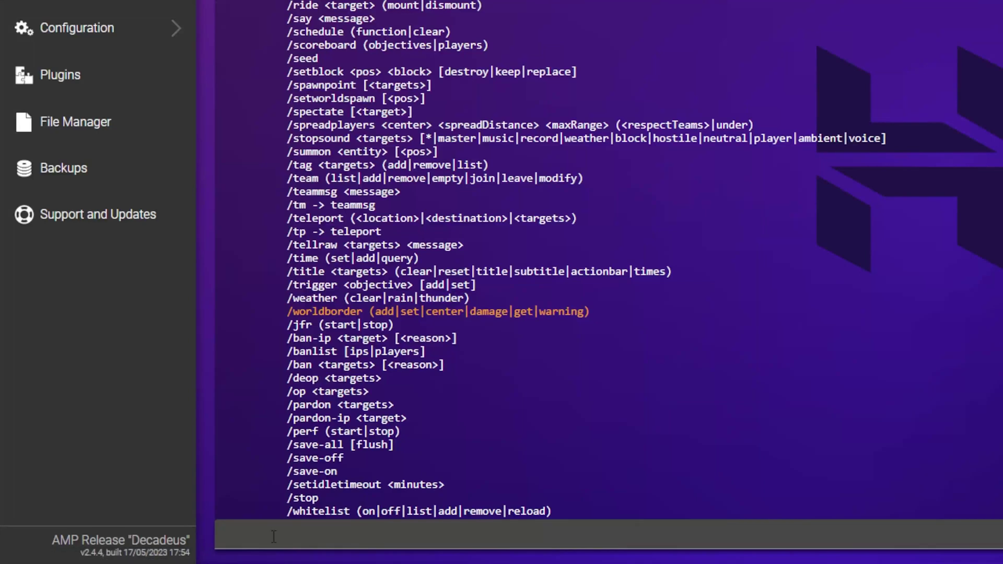
pyautogui.write('/op')
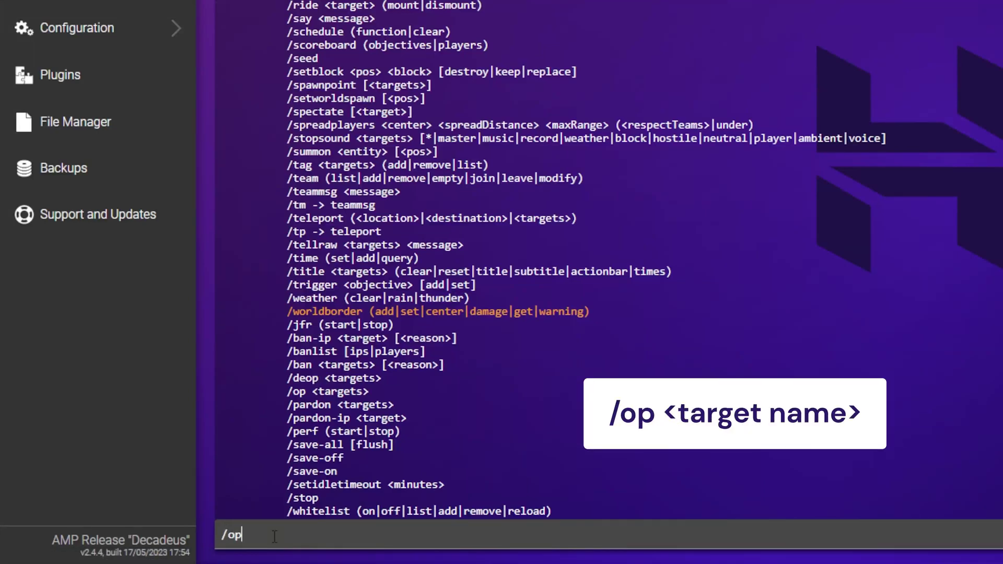
pyautogui.write(' <ryan>')
pyautogui.press('Return')
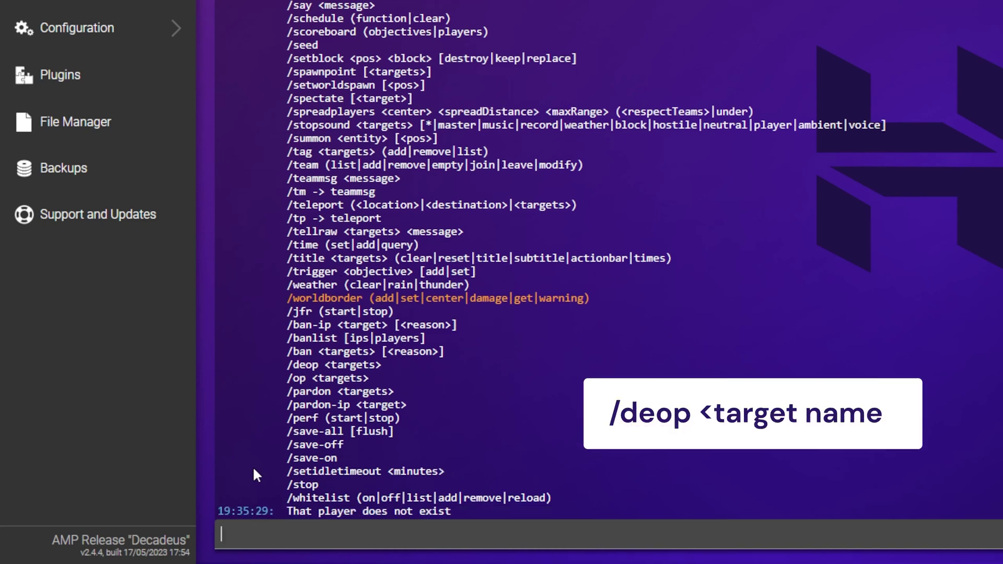
# Step: Run /deop for the same player, then type /help
pyautogui.write('/deop <ryan>')
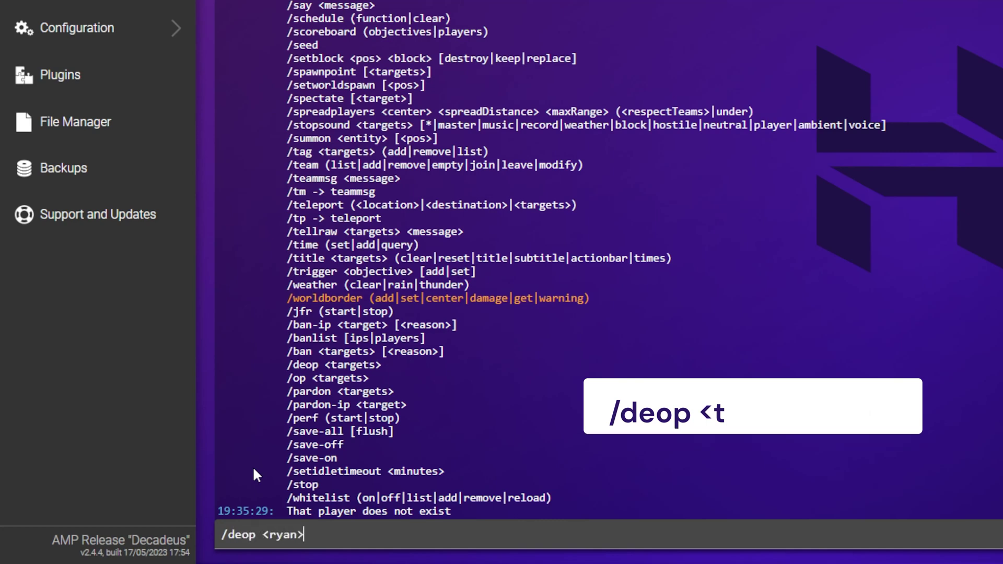
pyautogui.press('Return')
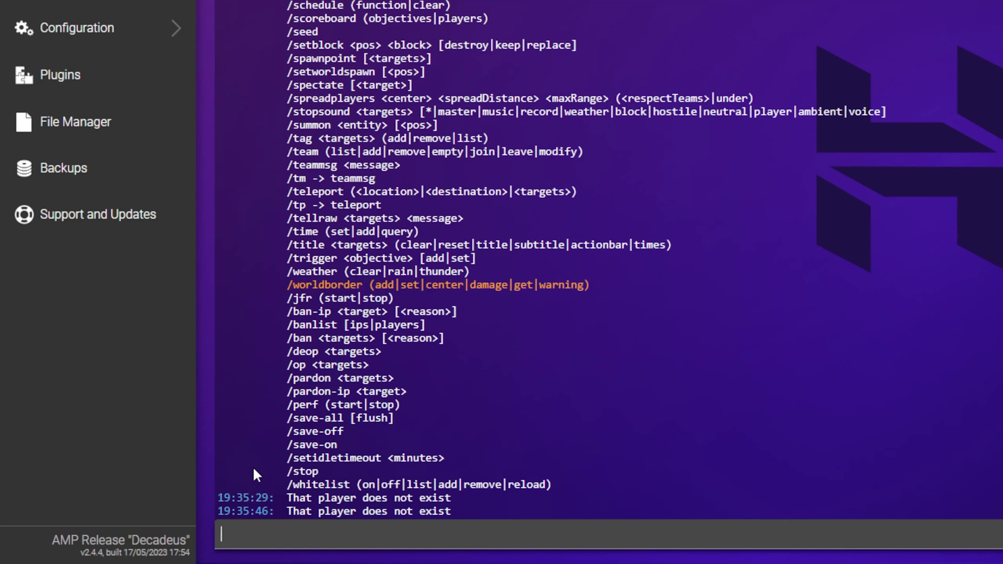
pyautogui.write('/help')
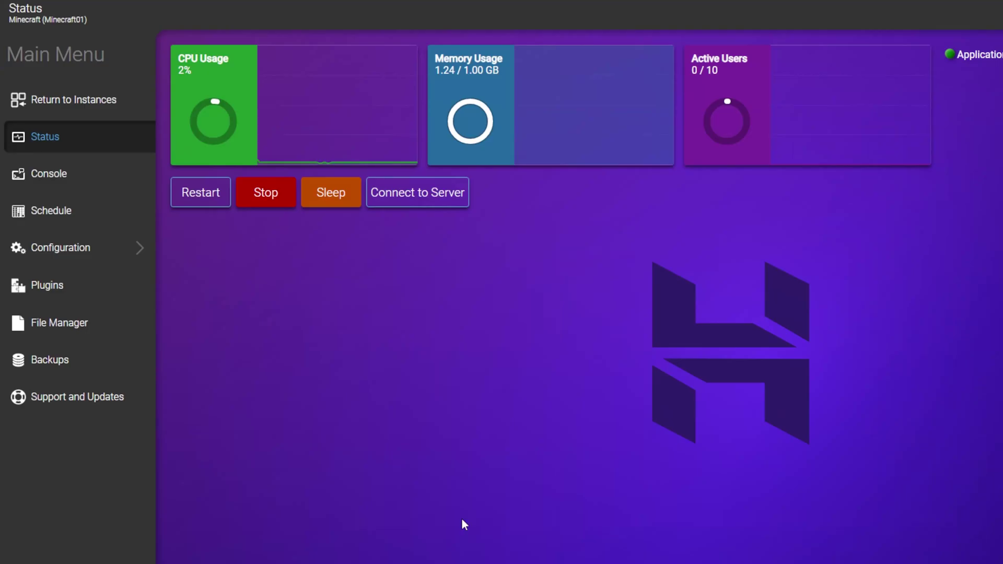
# Step: On the Backups page, create a backup named 'new backup'
pyautogui.click(77, 369)
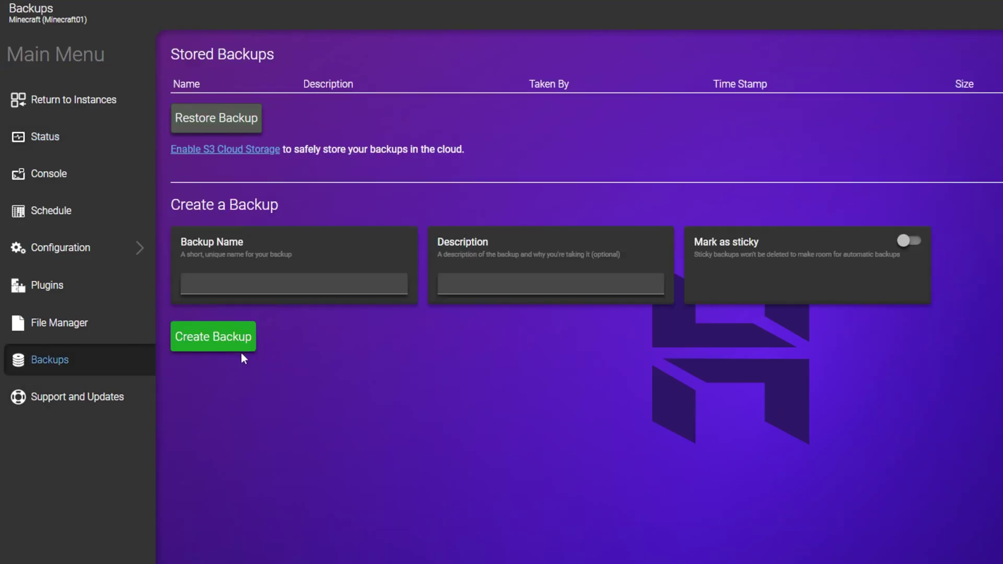
pyautogui.click(317, 286)
pyautogui.write('new backup')
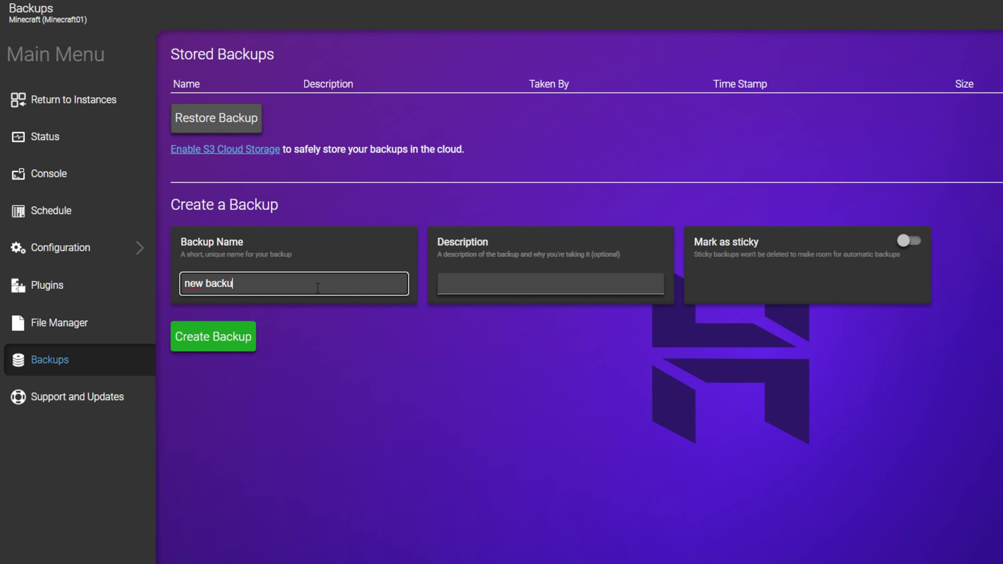
pyautogui.click(235, 336)
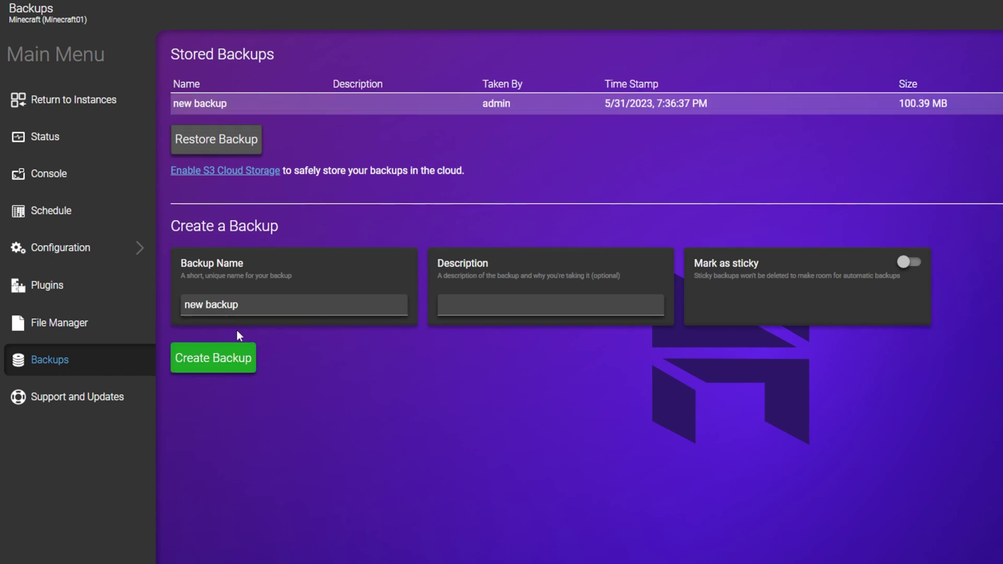
# Step: Add a simple time interval trigger that fires once per week on Monday at 00:00
pyautogui.click(84, 212)
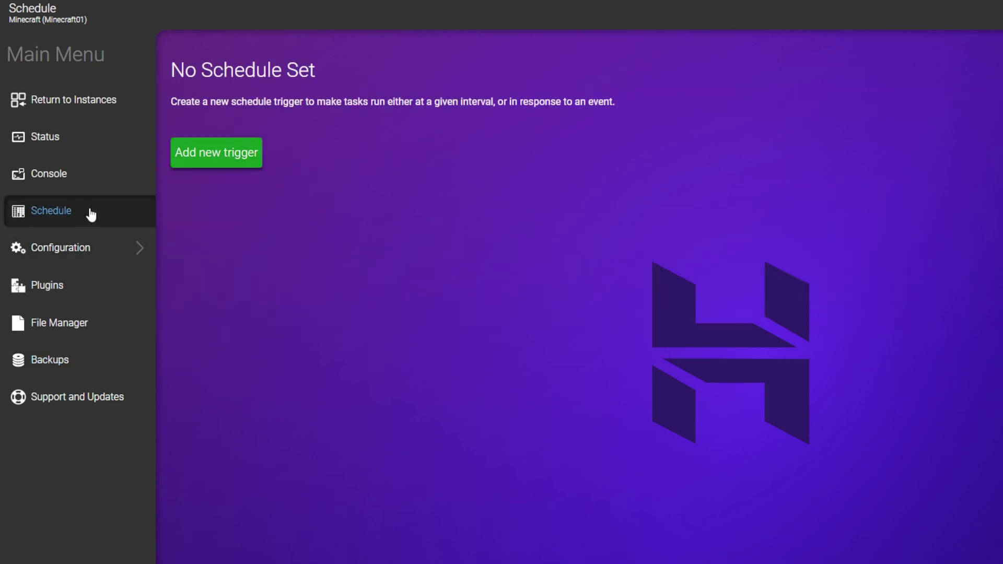
pyautogui.click(227, 164)
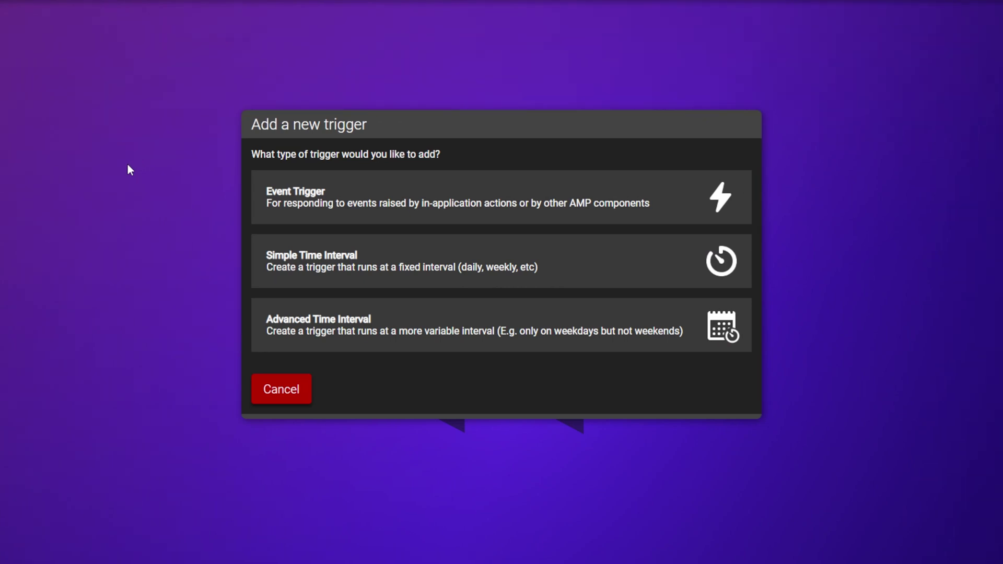
pyautogui.click(400, 257)
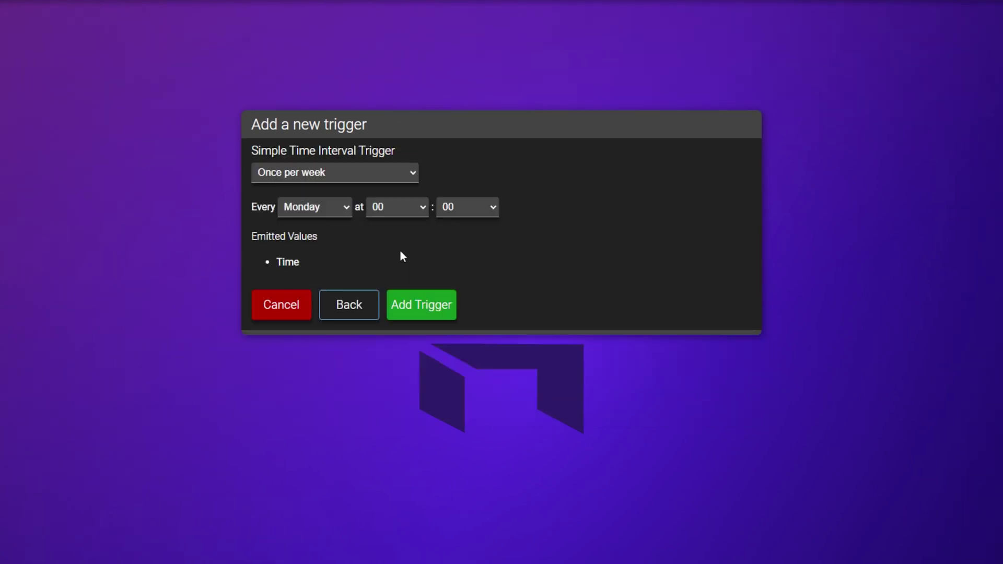
pyautogui.click(430, 305)
# Step: Attach a 'Take a backup' task to the weekly Monday trigger
pyautogui.click(229, 216)
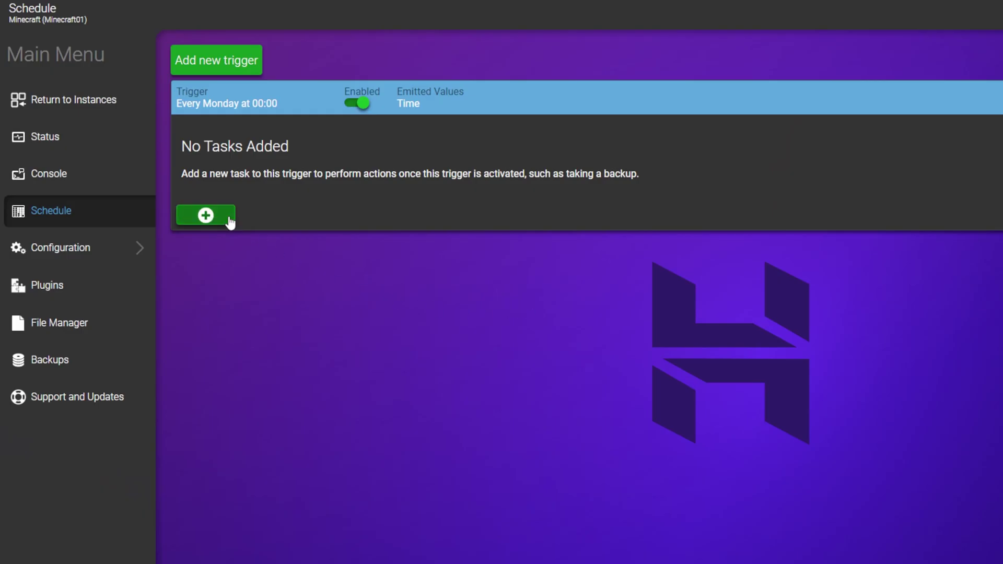
pyautogui.click(409, 180)
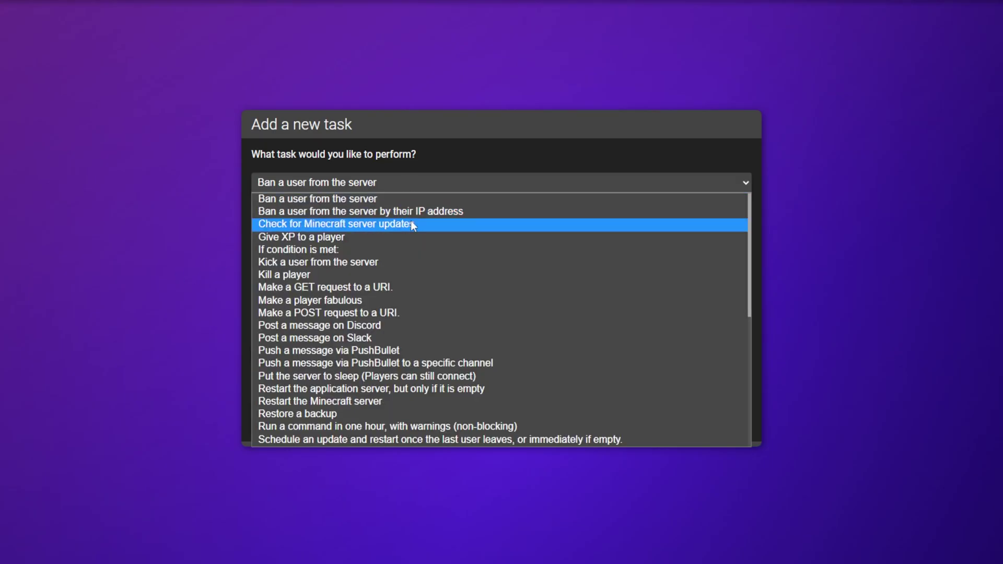
pyautogui.scroll(-7, 410, 230)
pyautogui.click(338, 351)
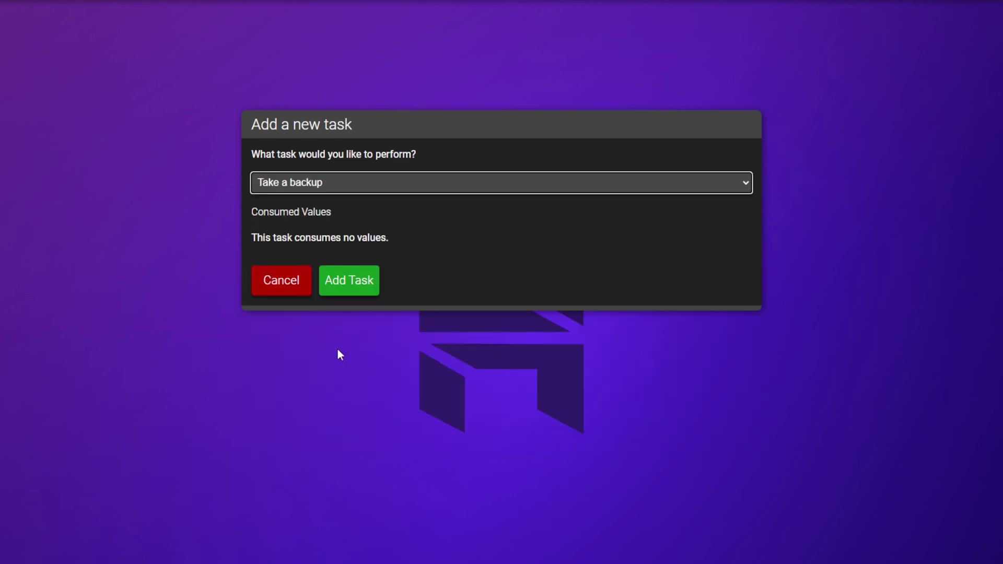
pyautogui.click(360, 282)
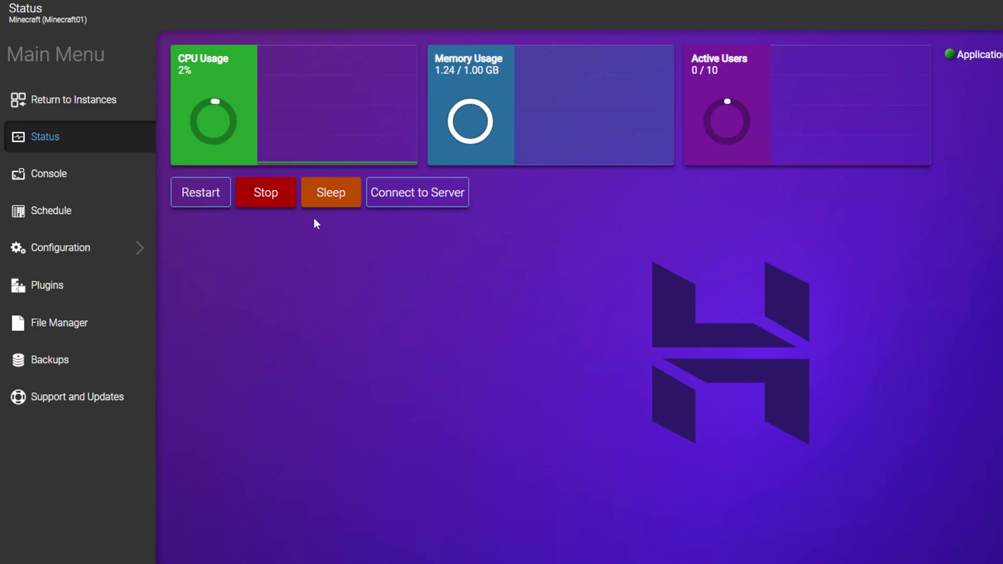
# Step: Stop the server, set its type to Forge 41.1.0 for Minecraft 1.19, and download it
pyautogui.click(285, 208)
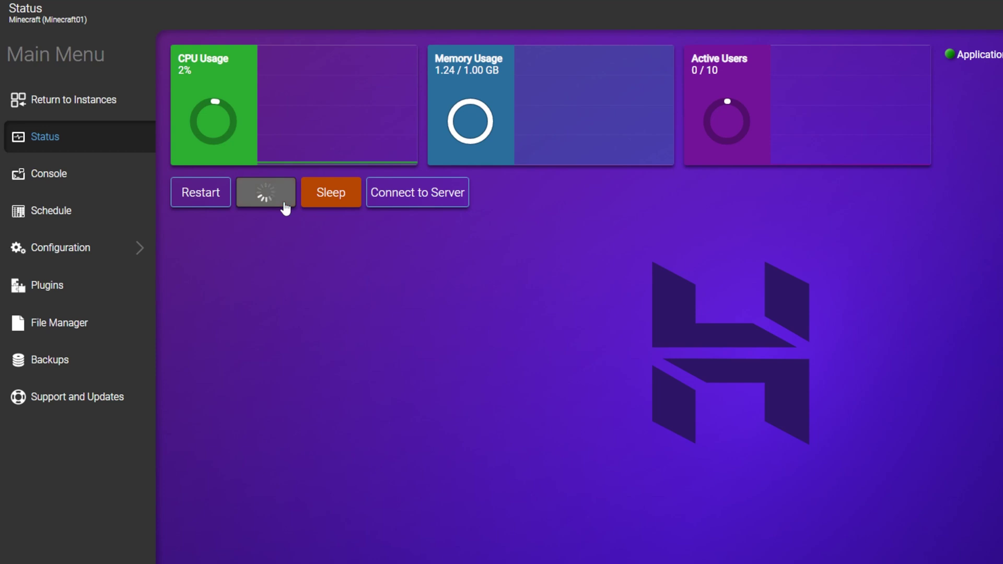
pyautogui.click(103, 249)
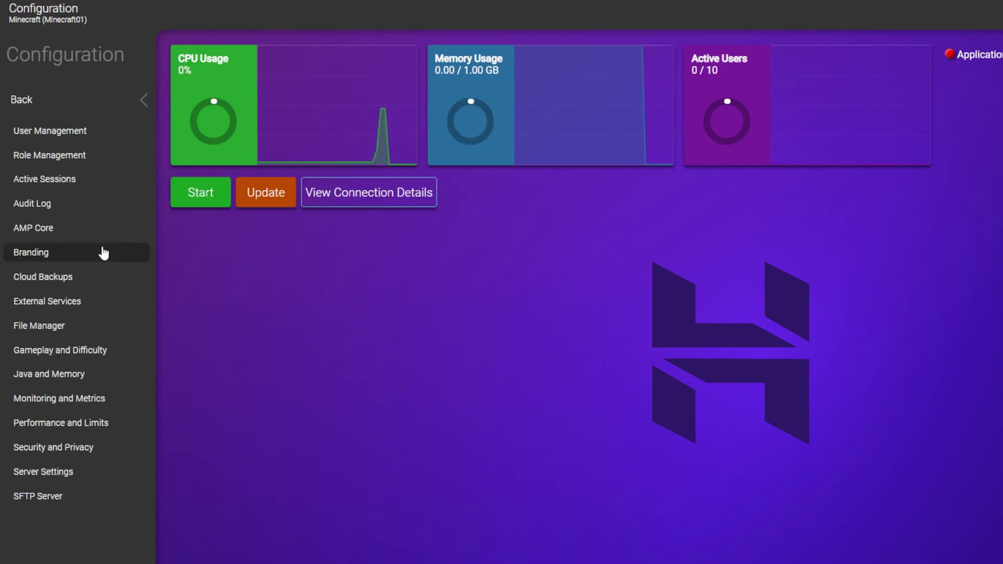
pyautogui.click(64, 473)
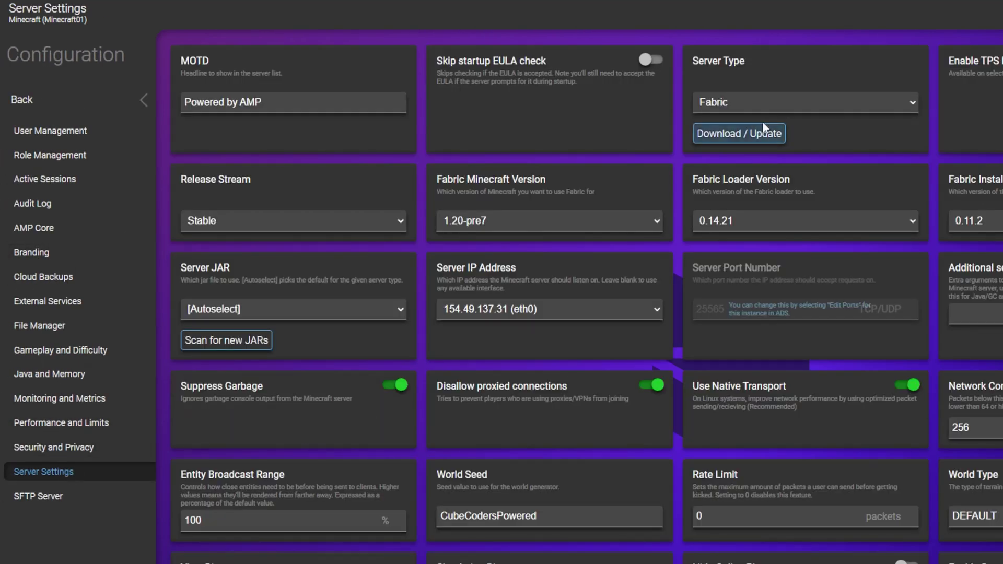
pyautogui.click(767, 109)
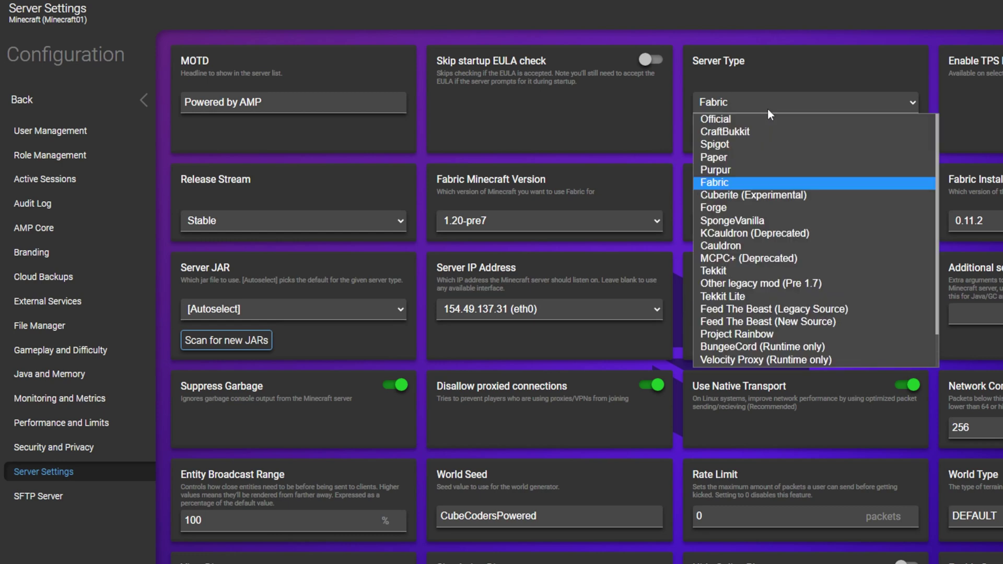
pyautogui.click(734, 207)
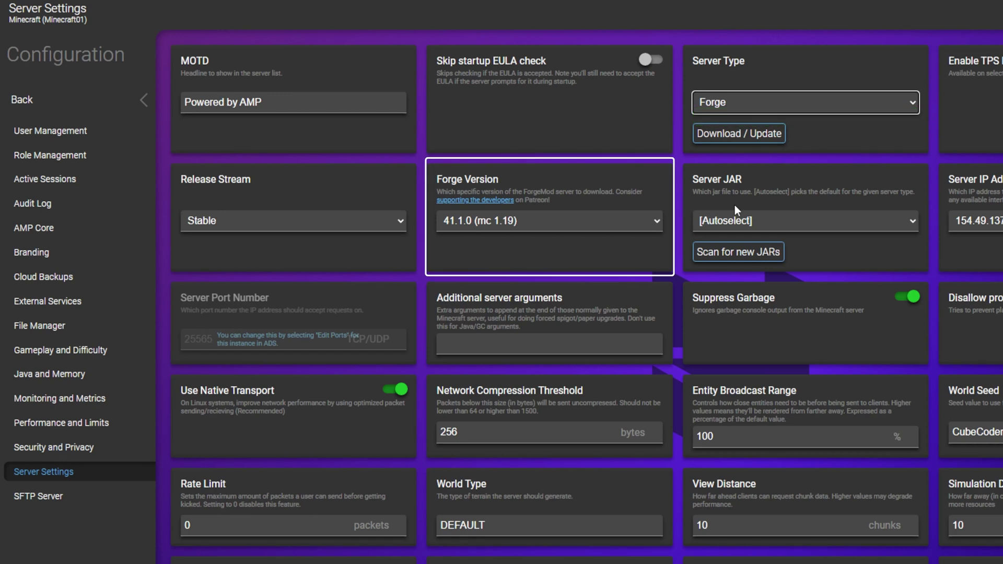
pyautogui.click(766, 137)
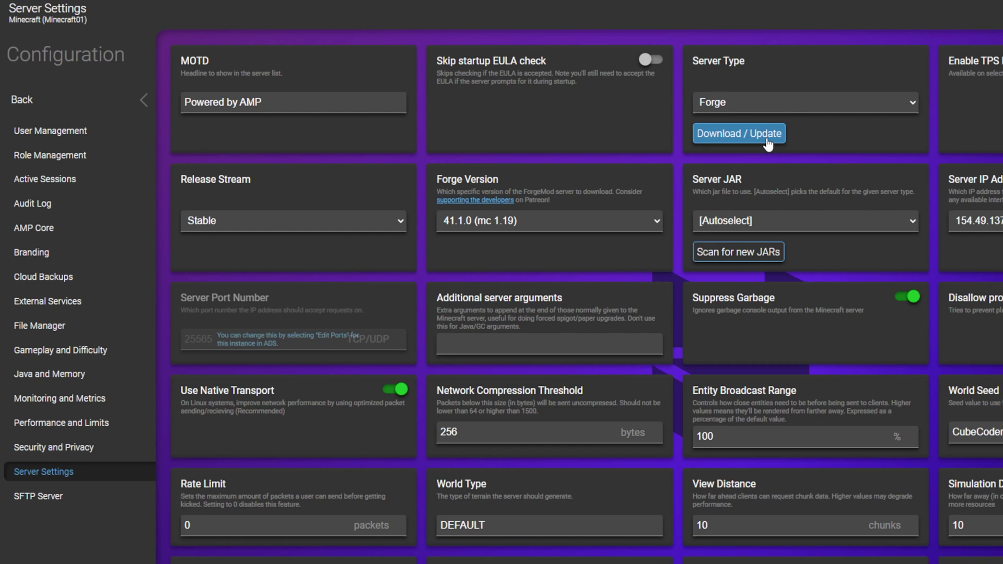
# Step: Create a 'mods' directory in the server root, open it, and drag the mod zip toward it
pyautogui.click(83, 103)
pyautogui.click(68, 323)
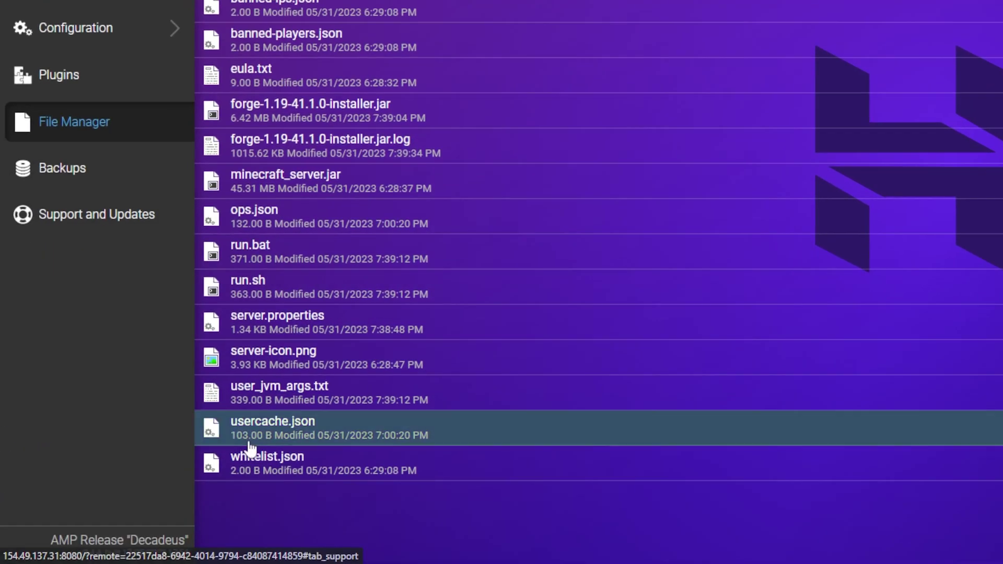
pyautogui.rightClick(366, 499)
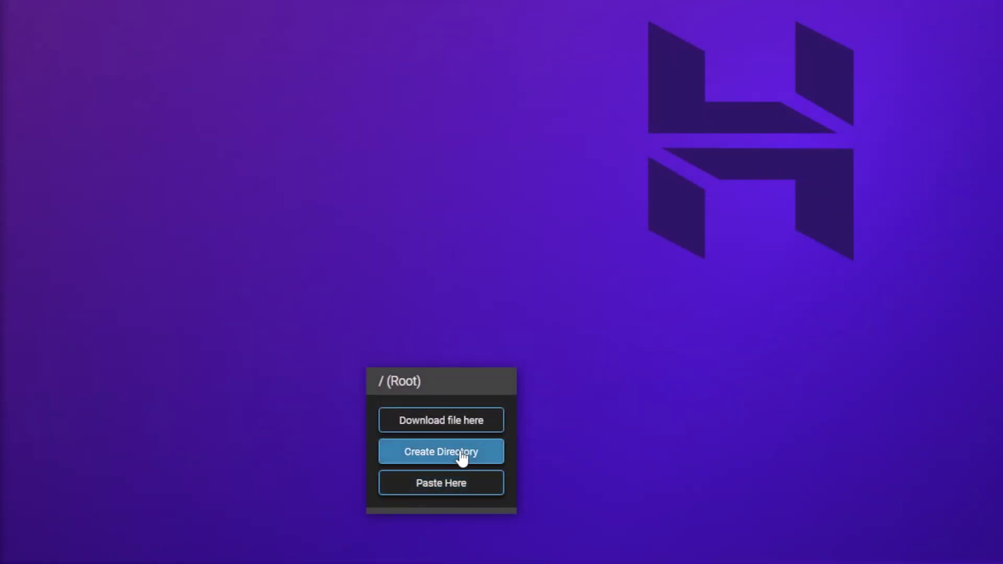
pyautogui.click(459, 453)
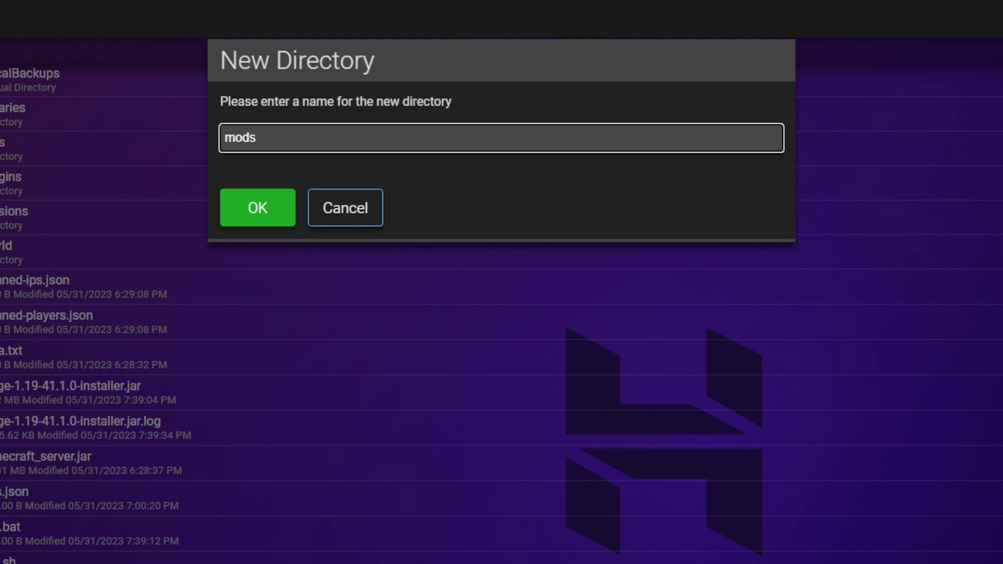
pyautogui.click(264, 217)
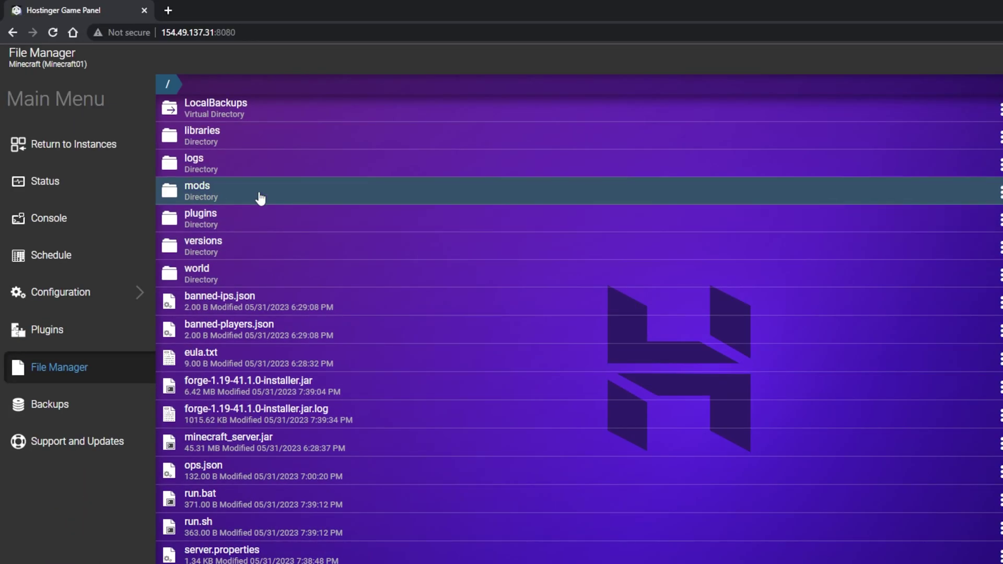
pyautogui.click(260, 198)
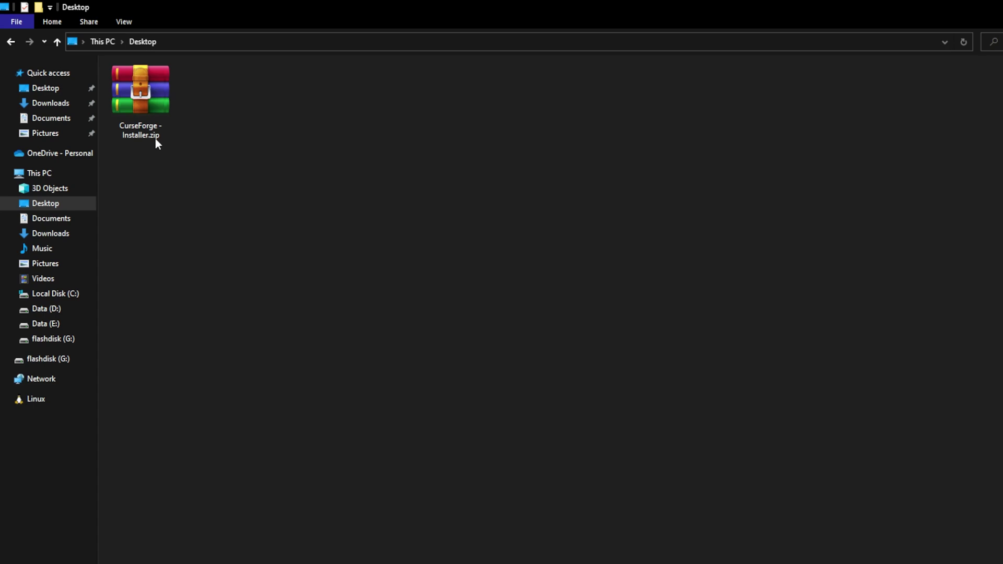
pyautogui.moveTo(155, 139); pyautogui.dragTo(649, 483)
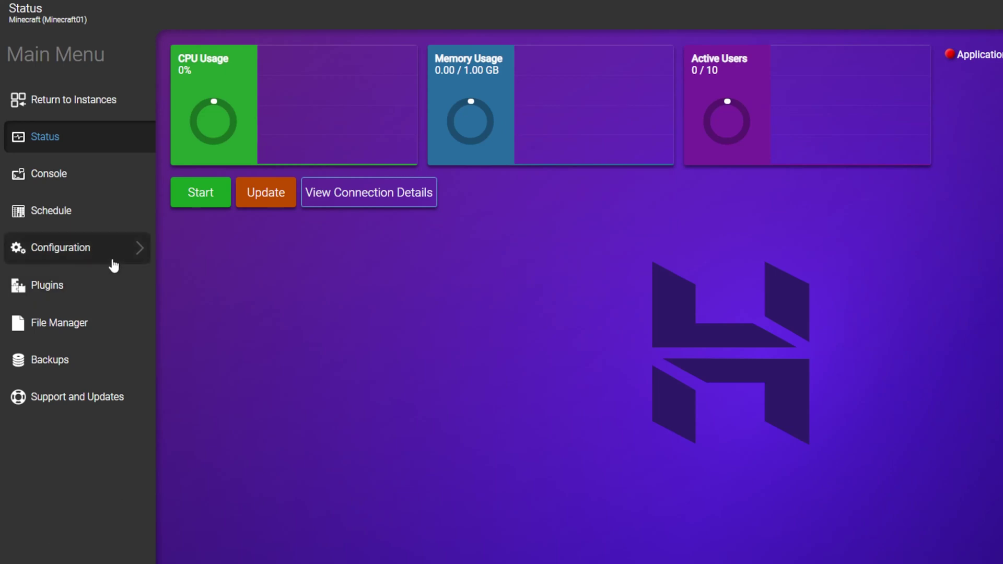
# Step: Set the Server Type to Paper 1.8.8 and download the Paper server files
pyautogui.click(110, 259)
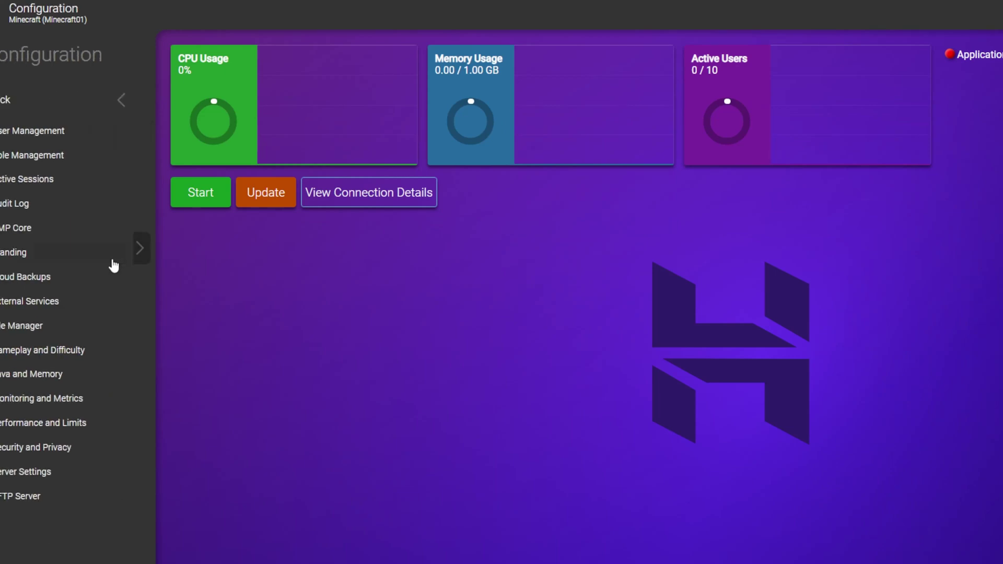
pyautogui.click(65, 476)
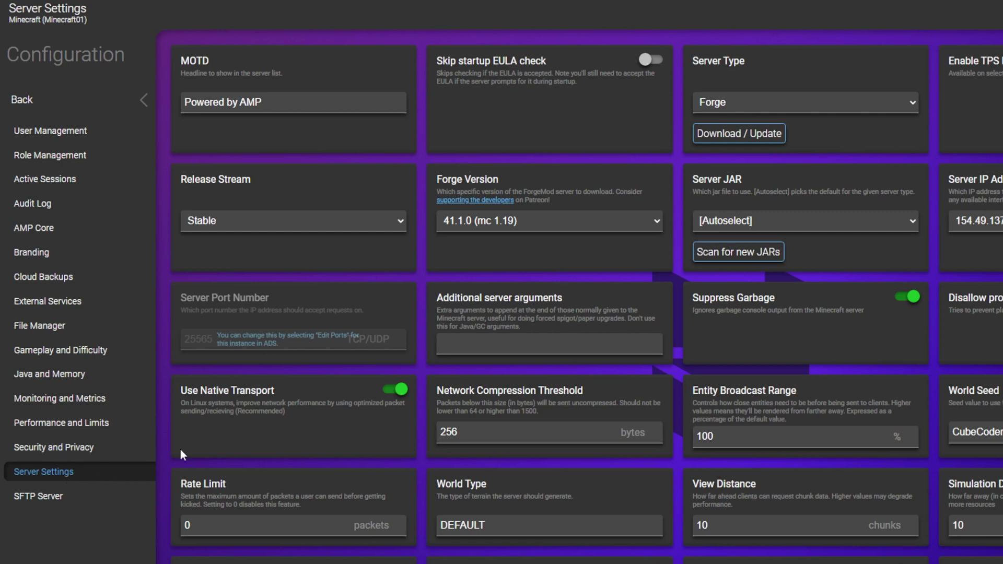
pyautogui.click(782, 104)
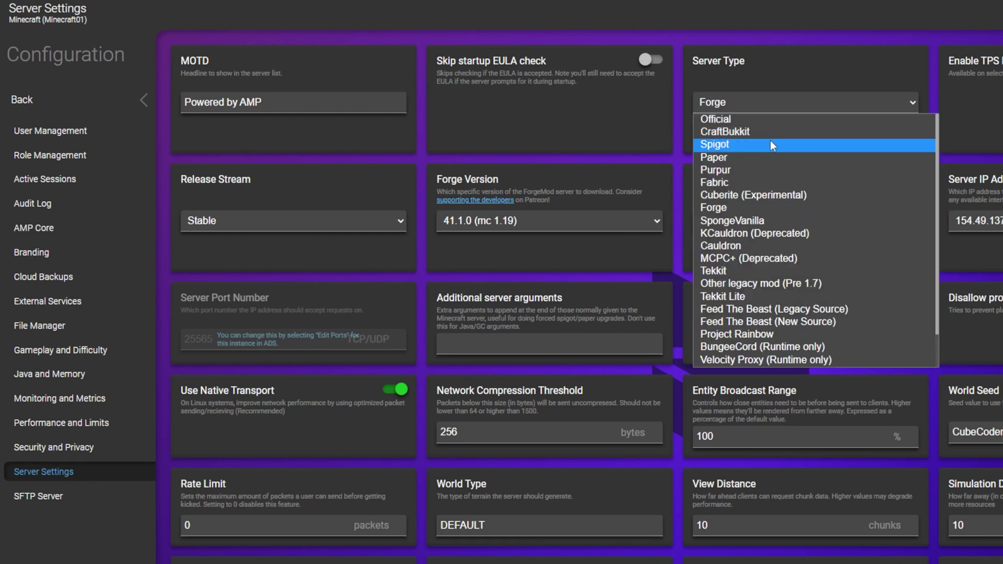
pyautogui.click(775, 152)
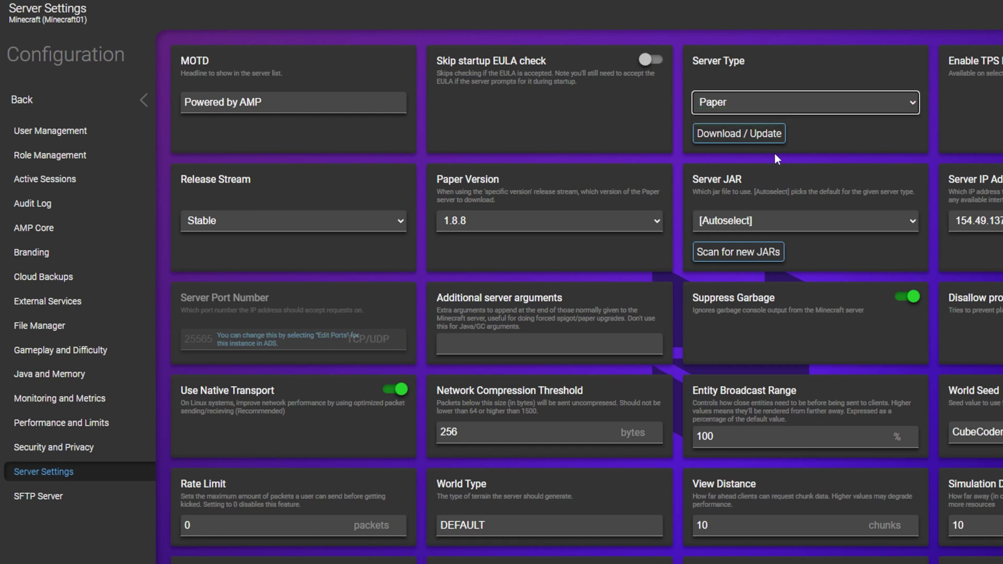
pyautogui.click(762, 136)
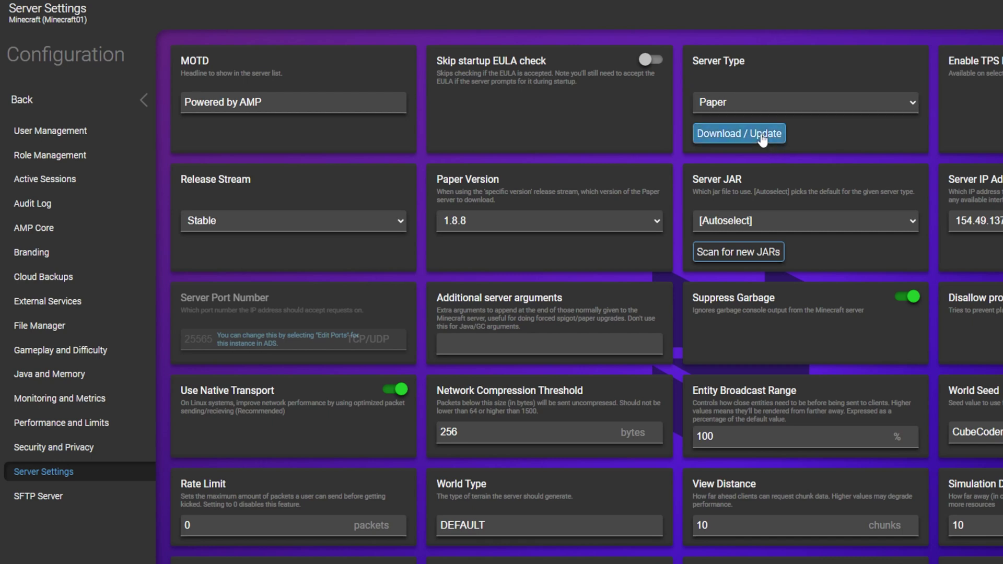
pyautogui.click(116, 106)
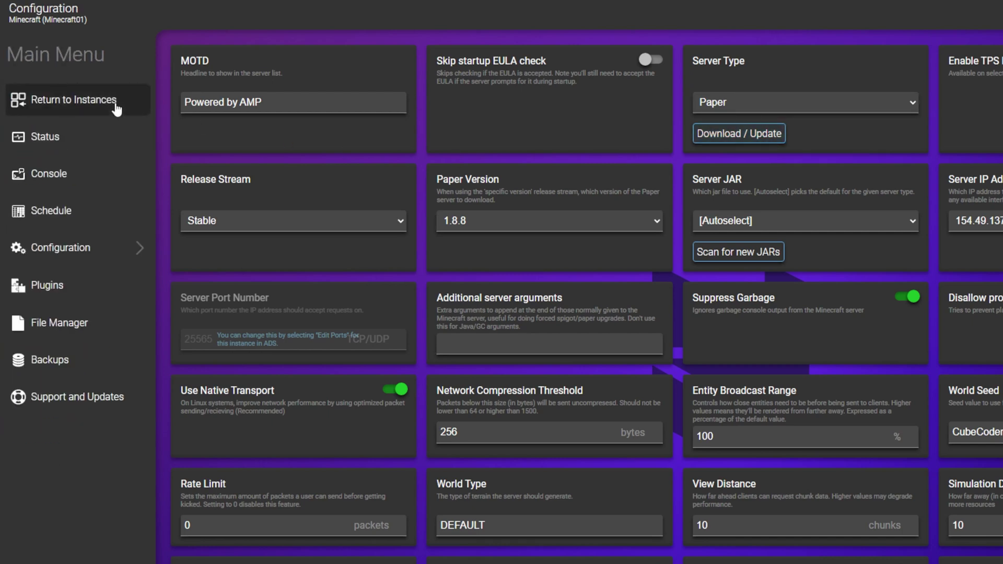
# Step: Browse popular plugins, then run 'plugins' in the console to list installed SkinsRestorer
pyautogui.click(69, 286)
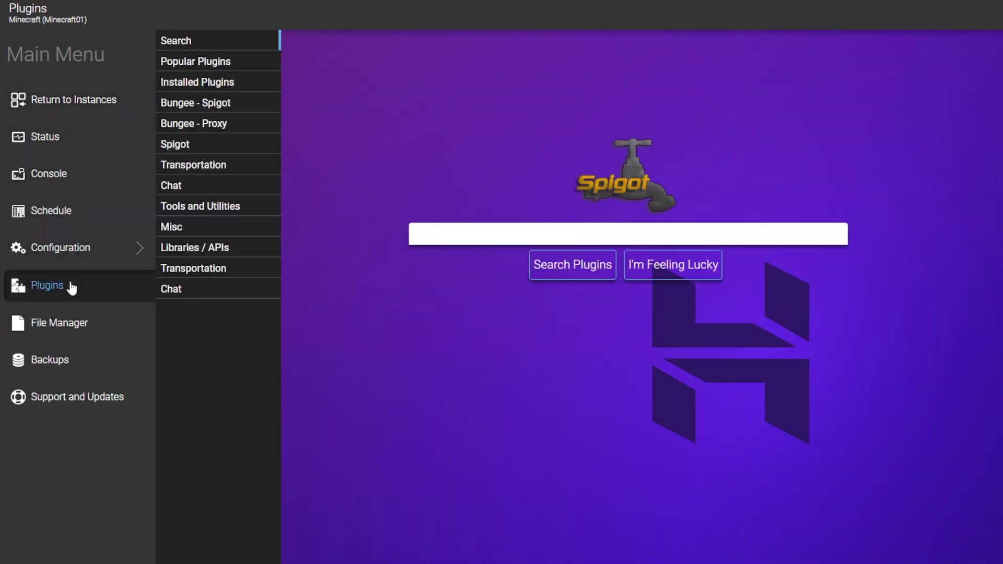
pyautogui.click(223, 64)
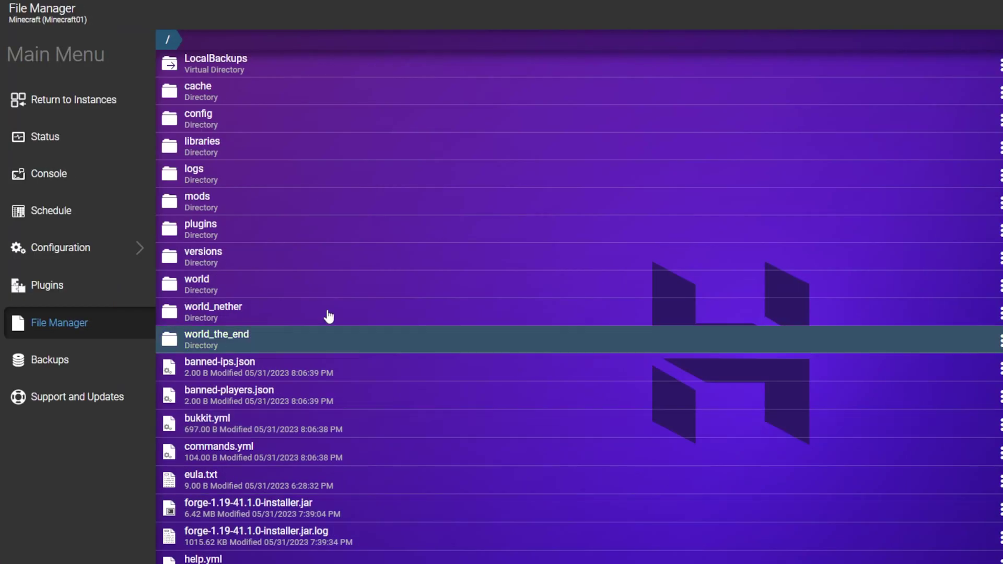
pyautogui.click(231, 238)
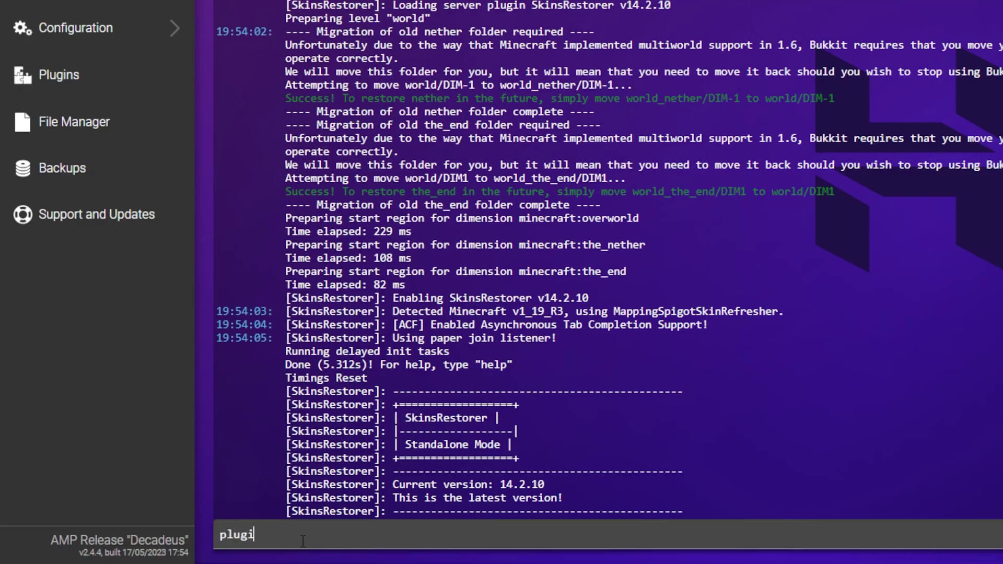
pyautogui.write('ns')
pyautogui.press('Return')
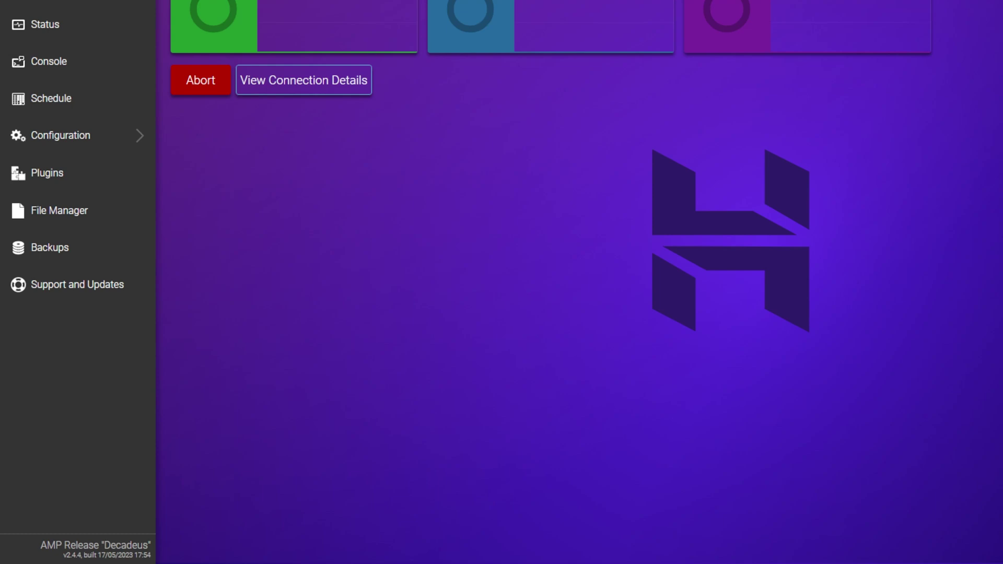
# Step: Search the system for %appdata% and select the .Minecraft folder
pyautogui.press('super')
pyautogui.write('%appdata')
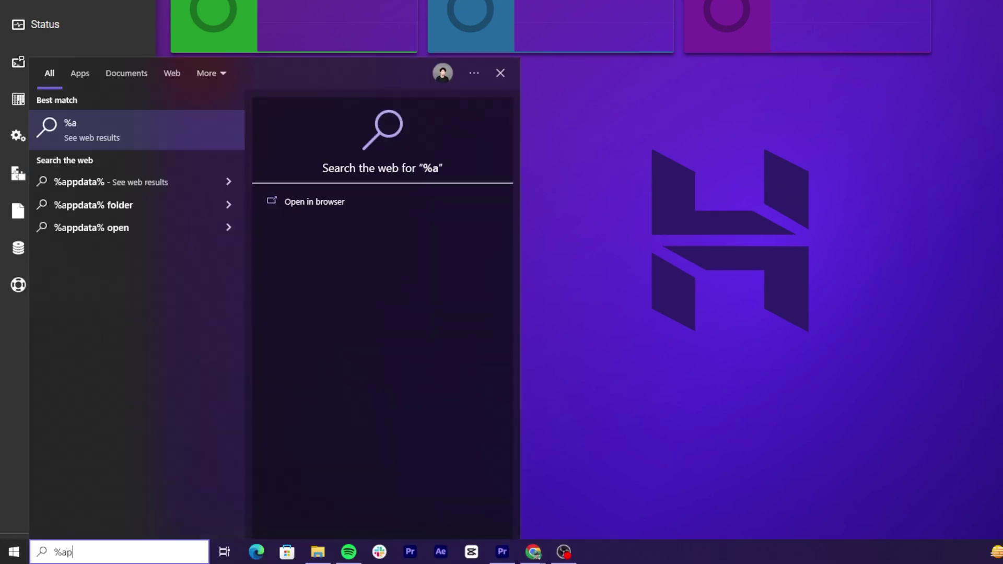
pyautogui.write('%')
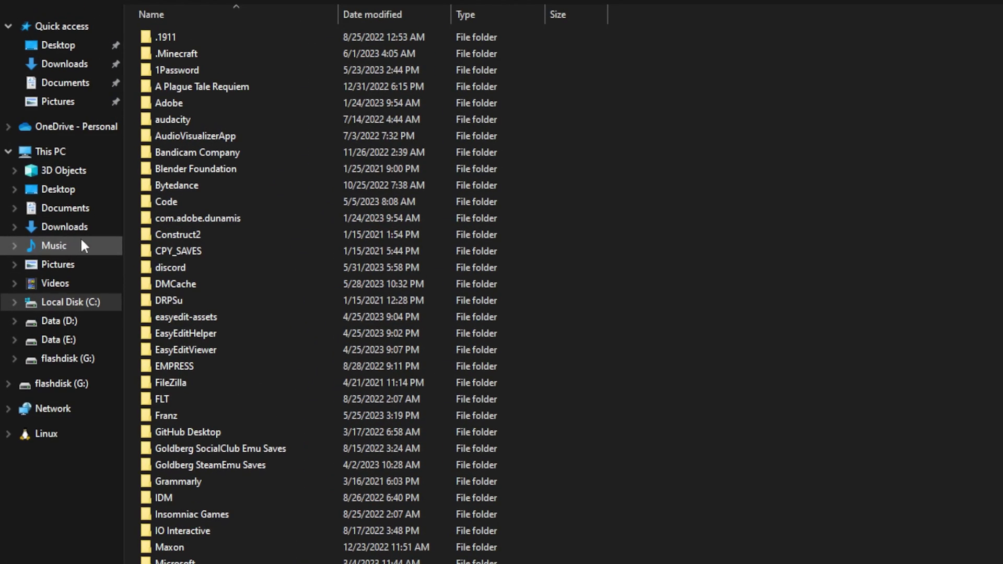
pyautogui.click(188, 57)
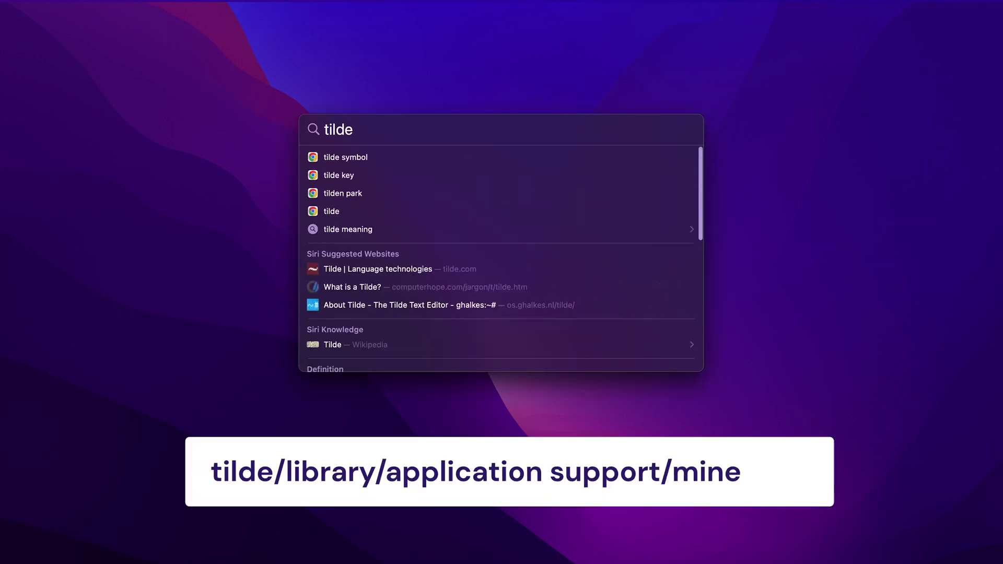
# Step: Enter 'tilde/library/application support/minecraft' in Spotlight to locate the Mac Minecraft folder
pyautogui.write('/librar')
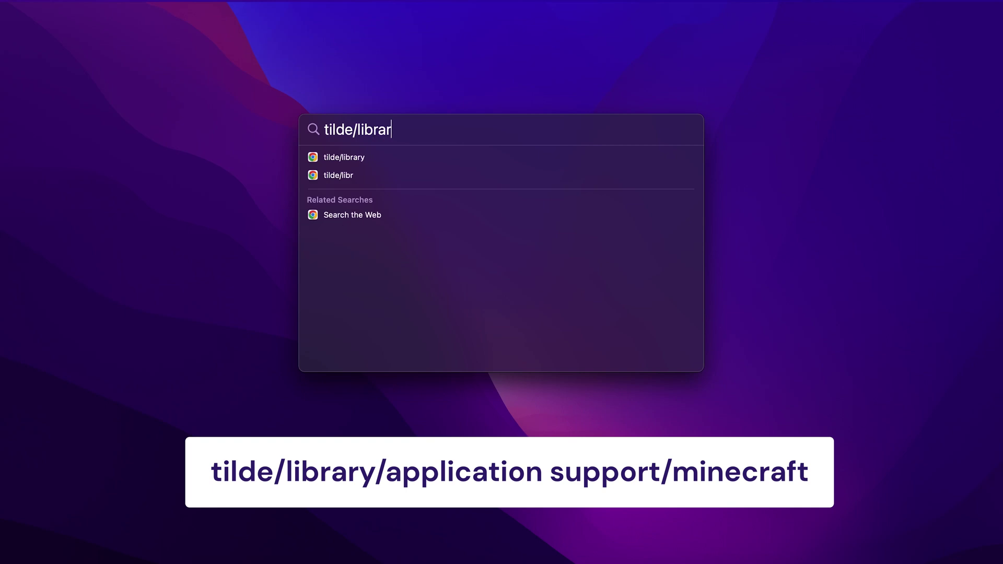
pyautogui.write('y/')
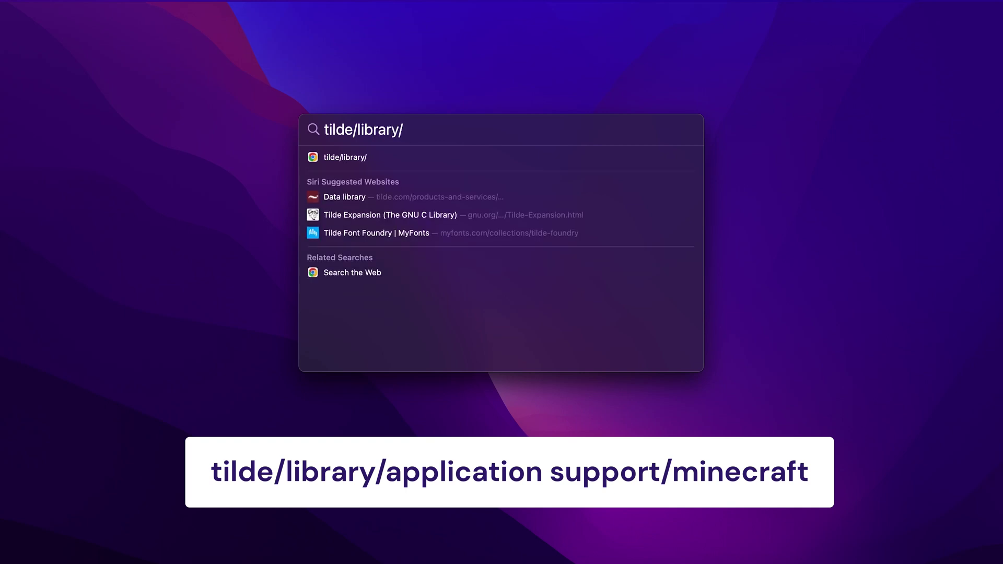
pyautogui.write('application support')
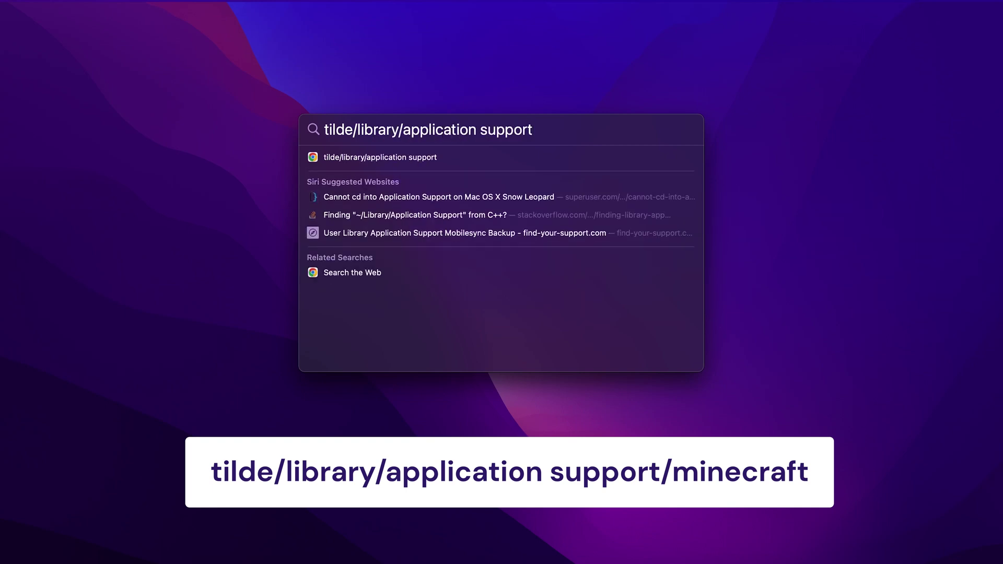
pyautogui.write('/minecraft')
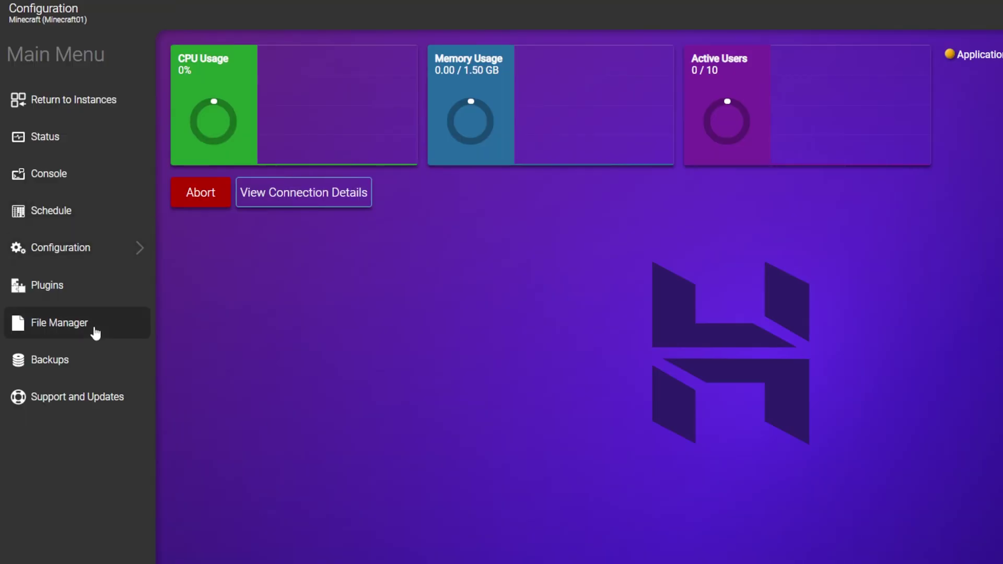
# Step: Trash the old world folder and upload CustomWorld.zip into the server root
pyautogui.click(94, 328)
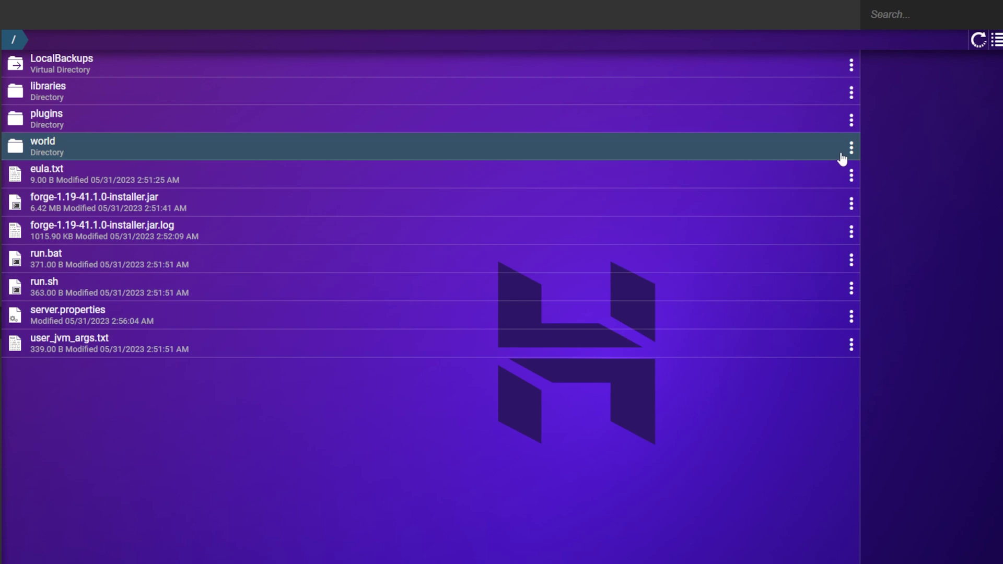
pyautogui.click(851, 150)
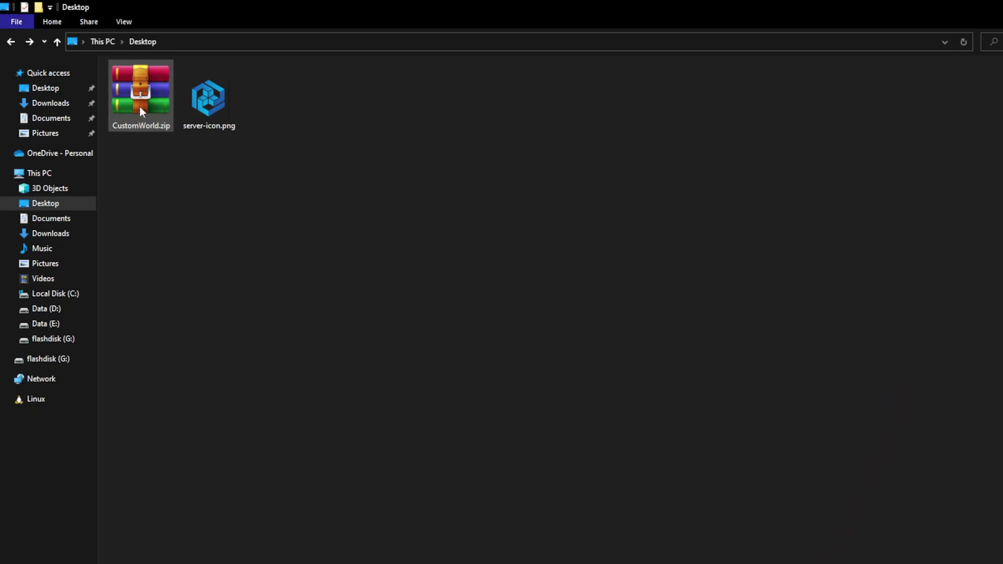
pyautogui.moveTo(140, 106); pyautogui.dragTo(521, 563)
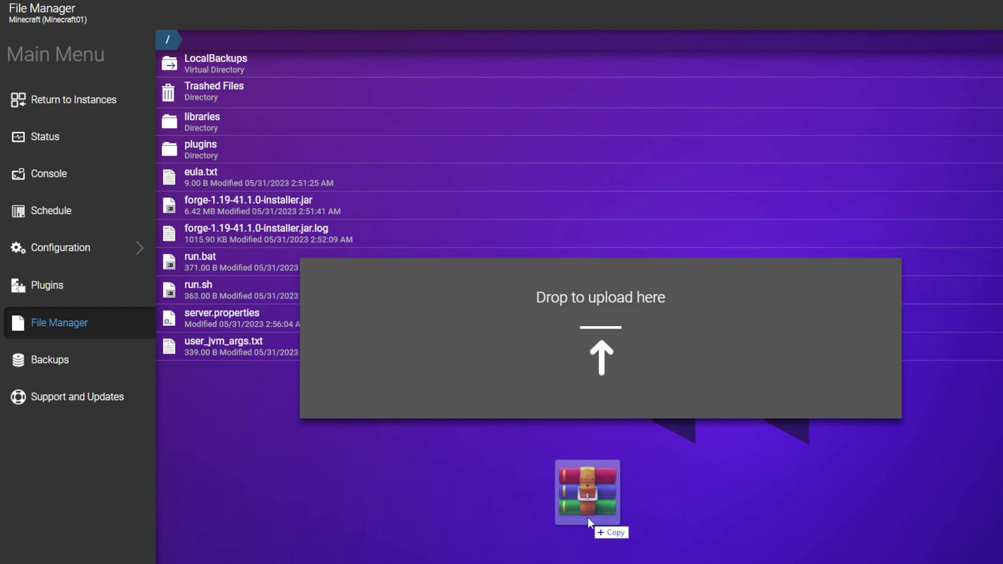
pyautogui.moveTo(588, 518); pyautogui.dragTo(593, 497)
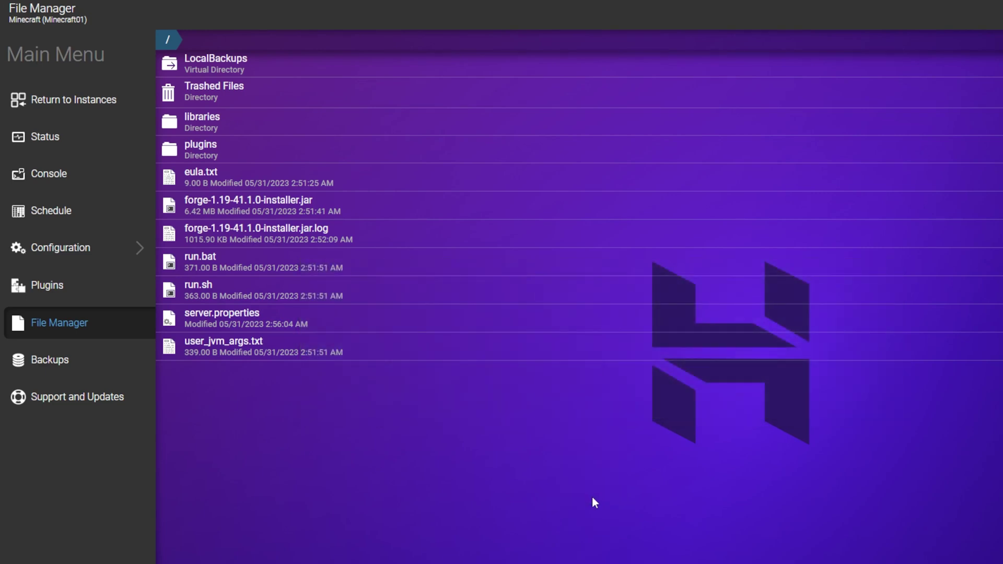
# Step: Extract CustomWorld.zip and rename the resulting CustomWorld folder to world
pyautogui.rightClick(307, 175)
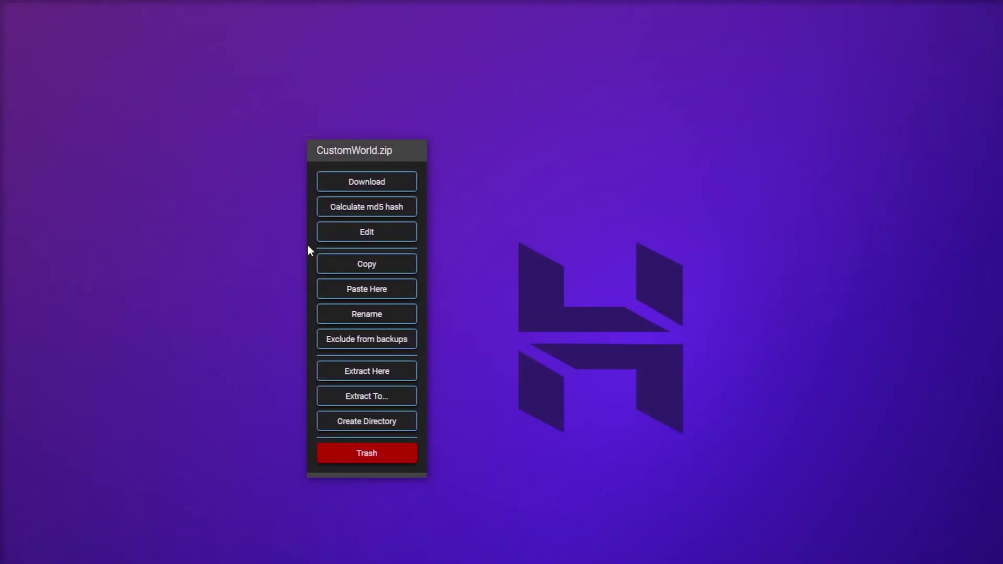
pyautogui.click(364, 372)
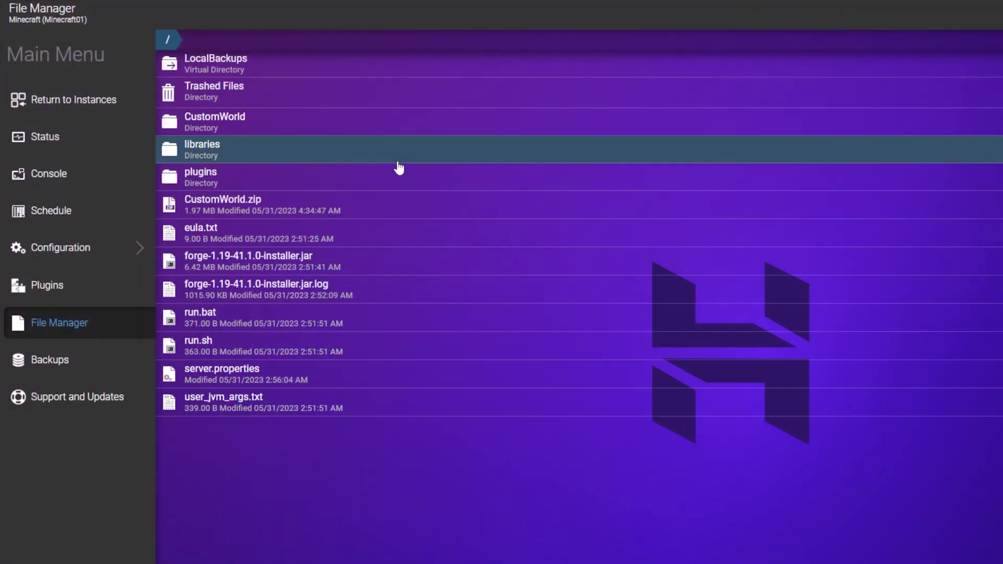
pyautogui.rightClick(303, 124)
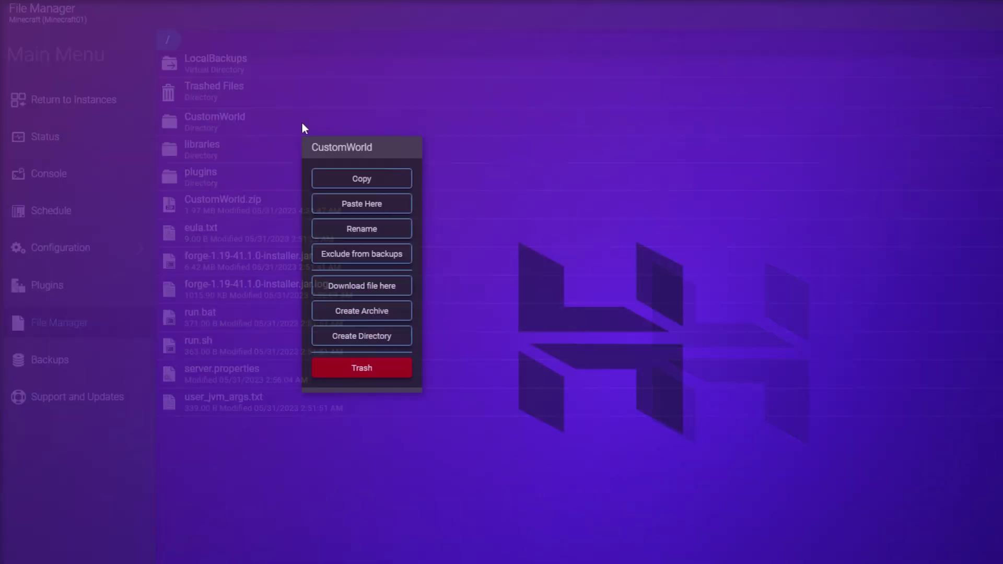
pyautogui.click(349, 184)
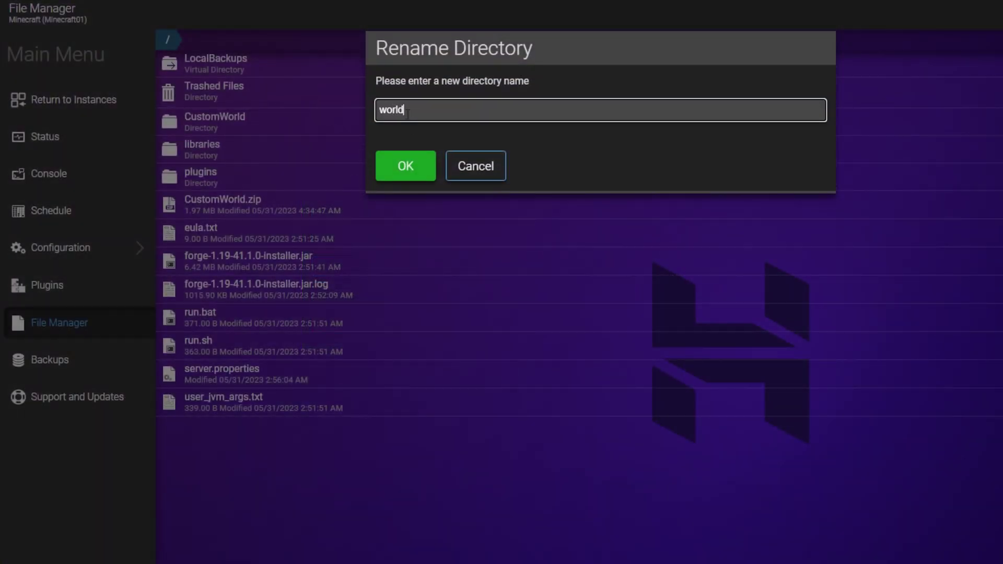
pyautogui.click(425, 157)
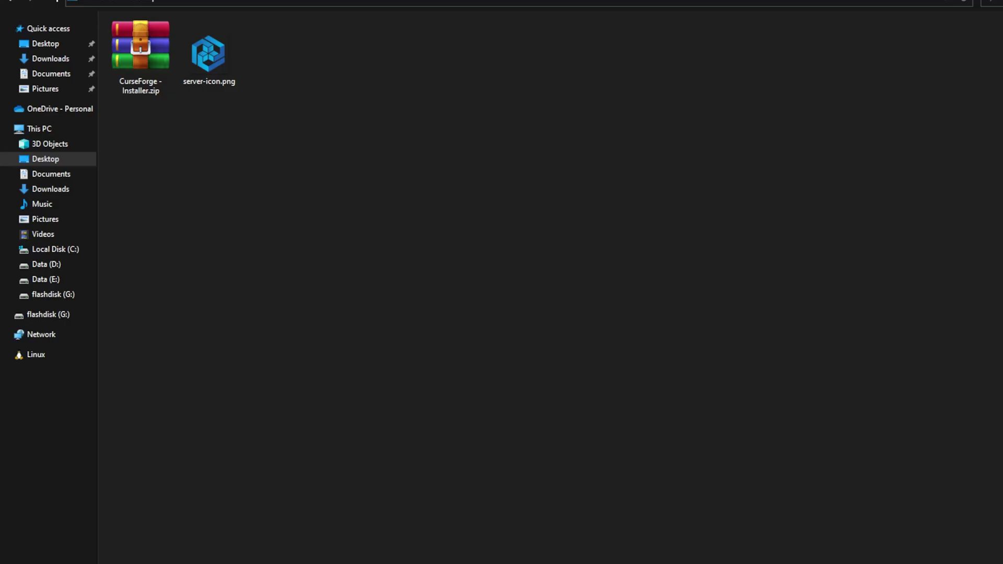
# Step: Drag server-icon.png from the Desktop into the root folder and locate the 3.93 KB file
pyautogui.moveTo(208, 55); pyautogui.dragTo(580, 449)
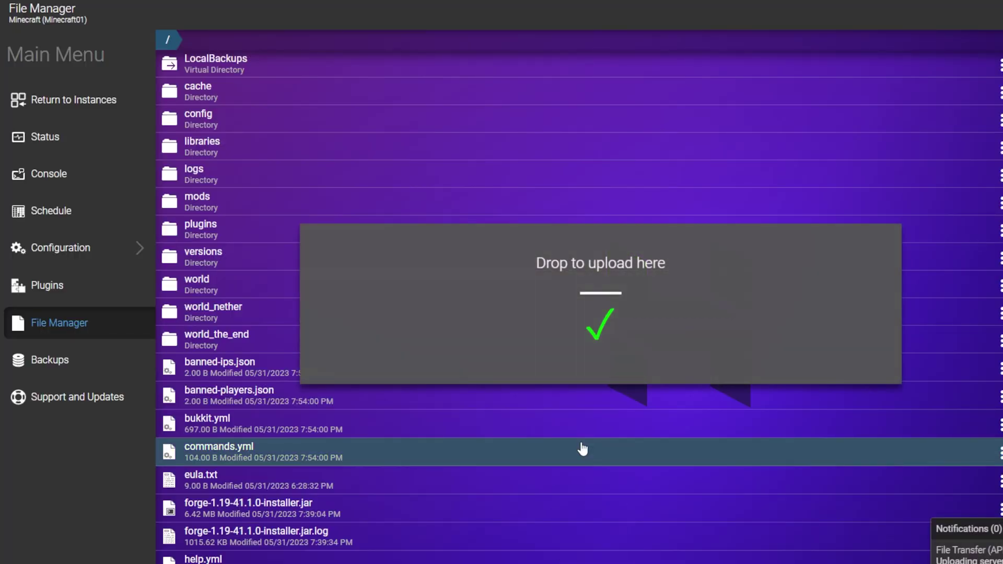
pyautogui.scroll(-4, 582, 450)
pyautogui.scroll(-3, 583, 450)
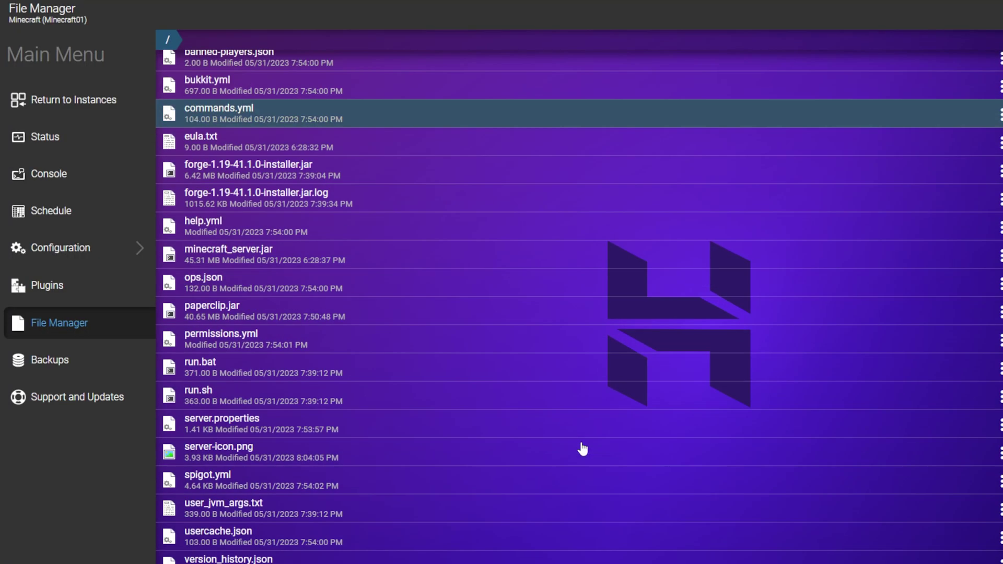
pyautogui.click(307, 459)
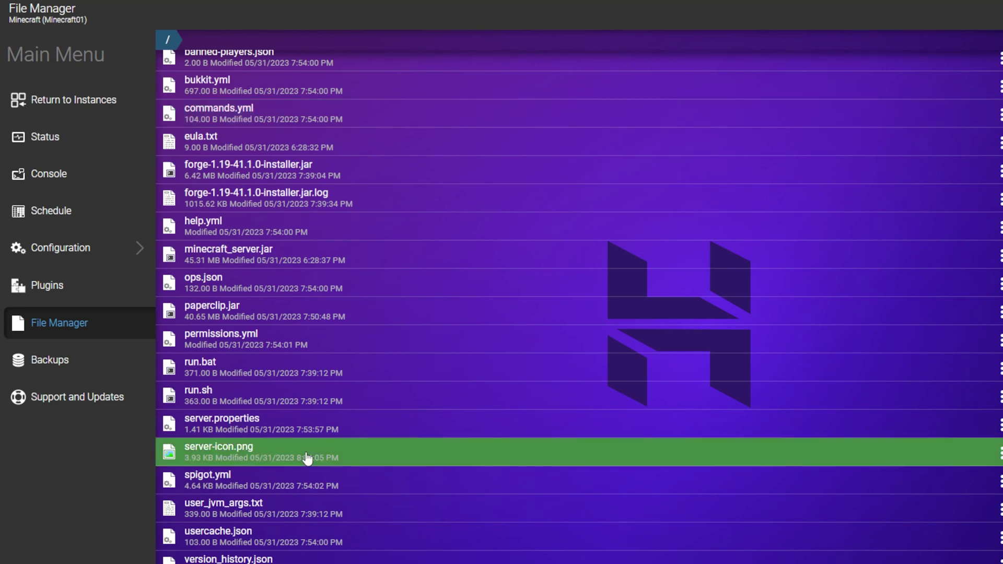
# Step: Open Server Settings and select the 'Powered by AMP' MOTD text to replace it
pyautogui.click(49, 247)
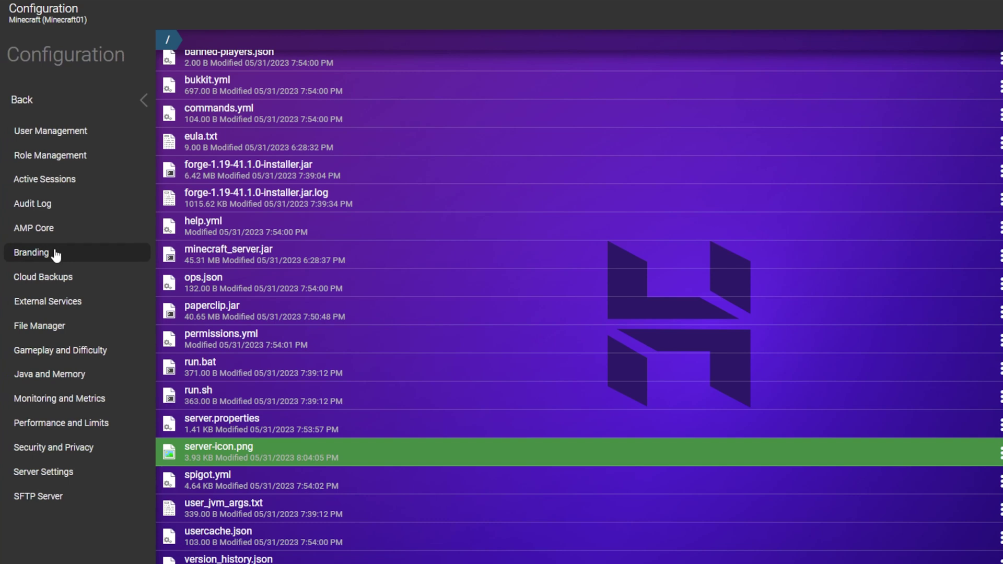
pyautogui.click(77, 473)
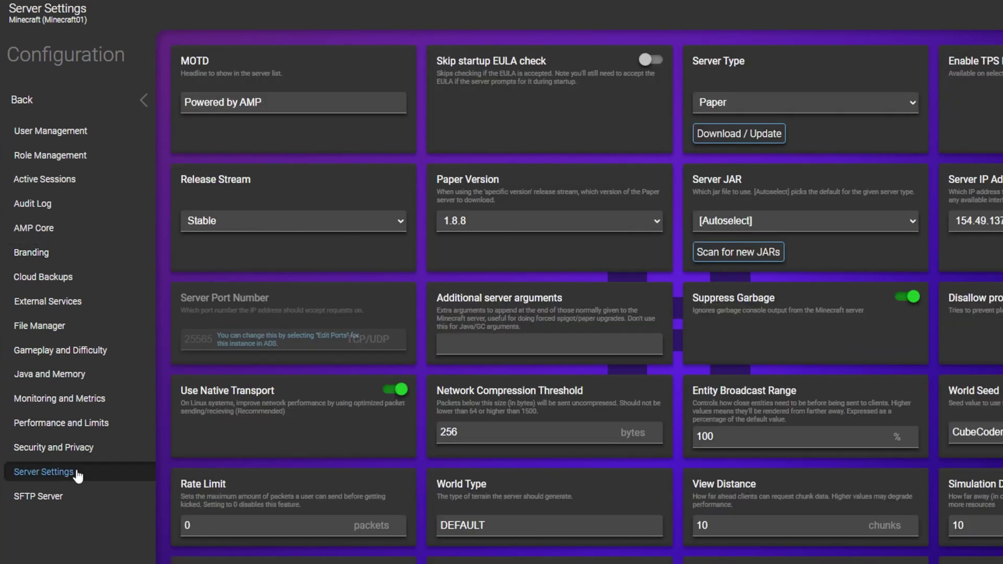
pyautogui.moveTo(276, 105); pyautogui.dragTo(191, 107)
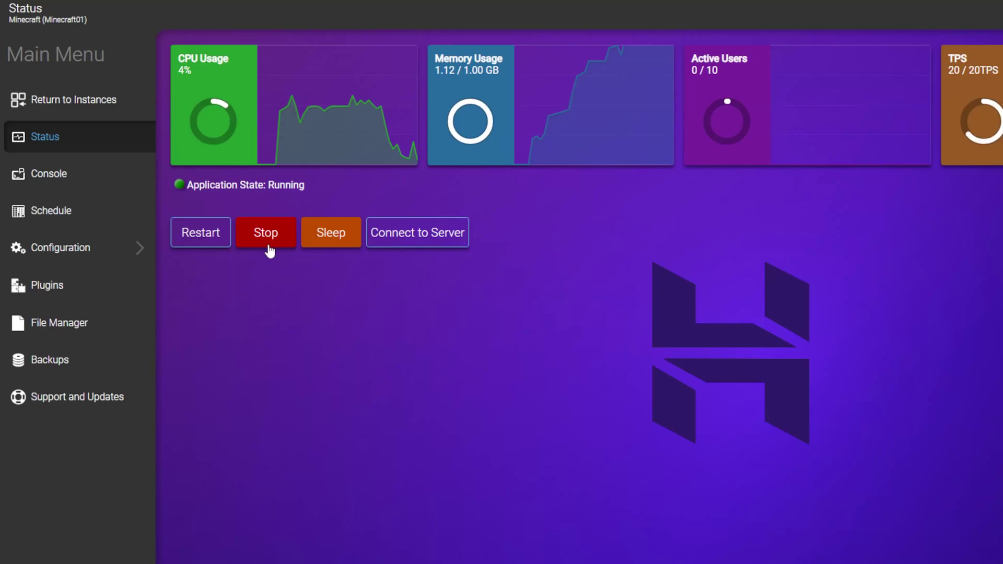
# Step: Stop and restart Minecraft01 so the new settings take effect
pyautogui.click(267, 233)
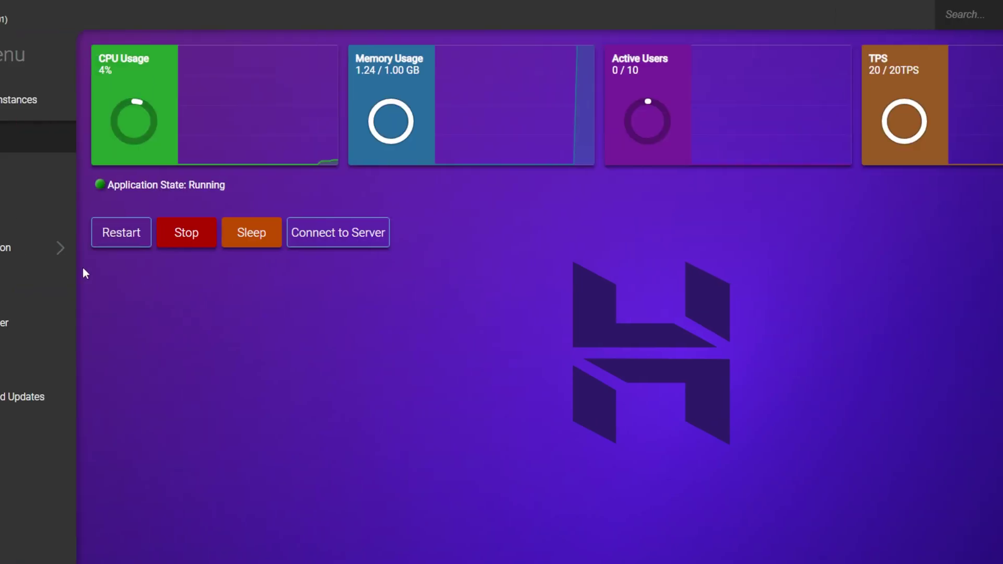
# Step: Open Minecraft01's Java and Memory settings and expand the Java Version list
pyautogui.click(34, 249)
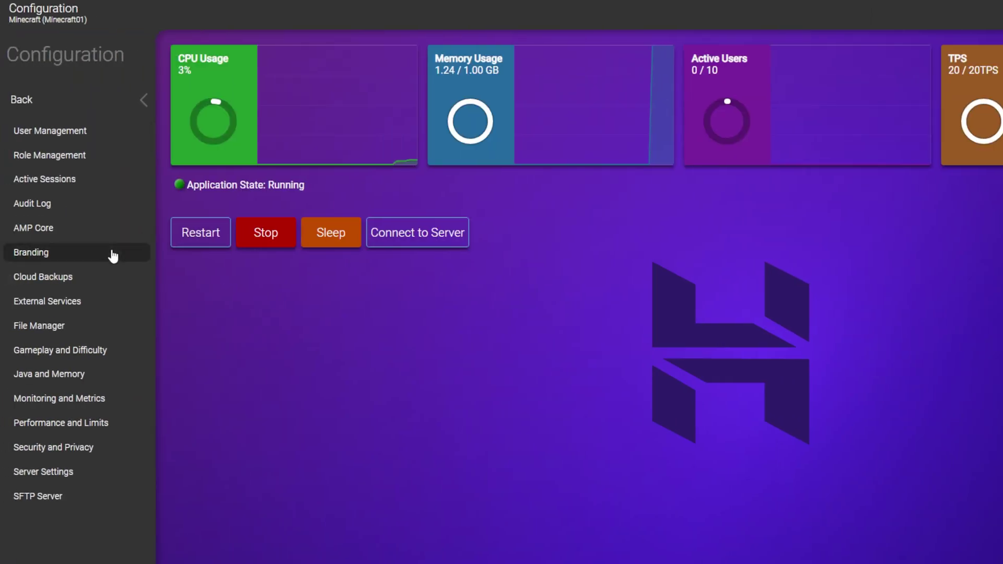
pyautogui.click(93, 377)
pyautogui.click(808, 105)
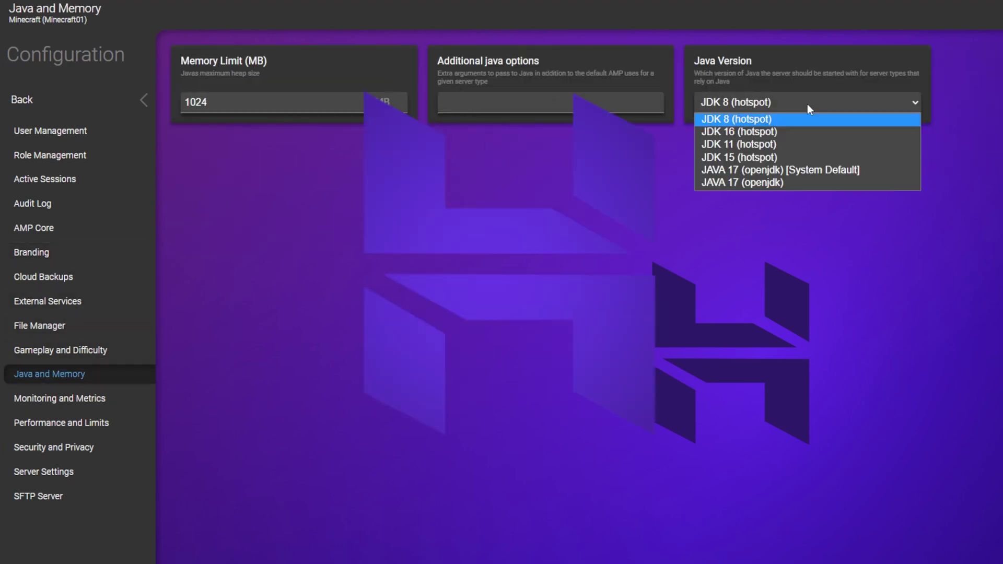